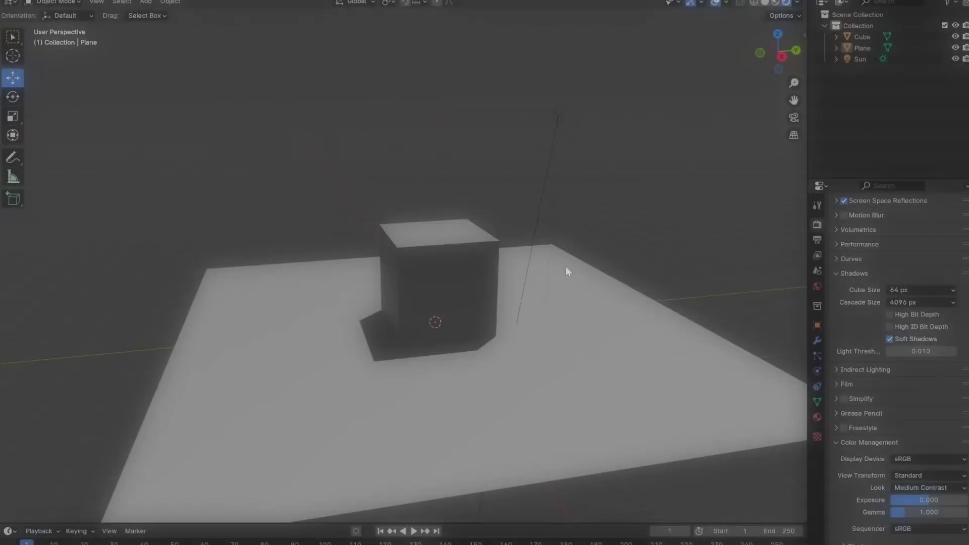
# - Review the render settings, from the render engine and sampling options through the soft shadow settings
pyautogui.scroll(5, 920, 341)
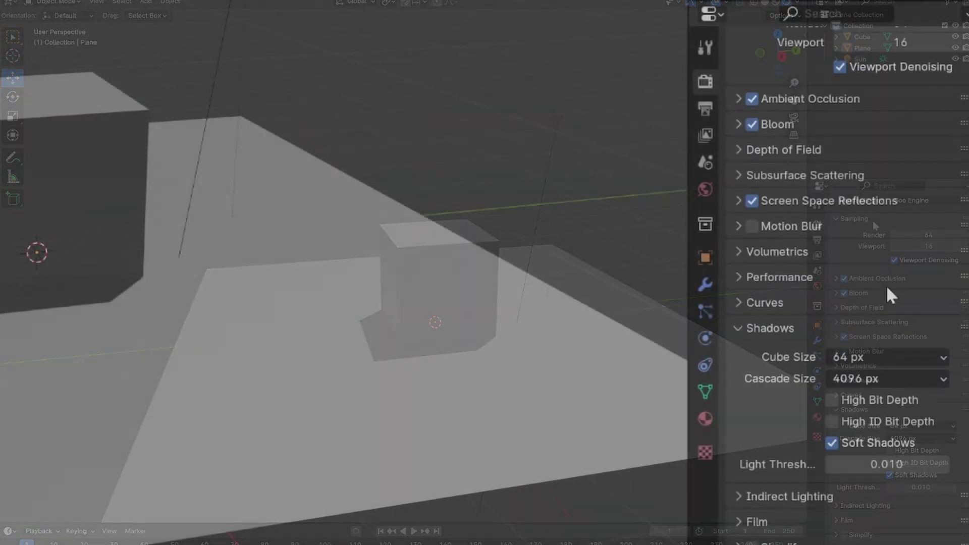
pyautogui.scroll(5, 919, 98)
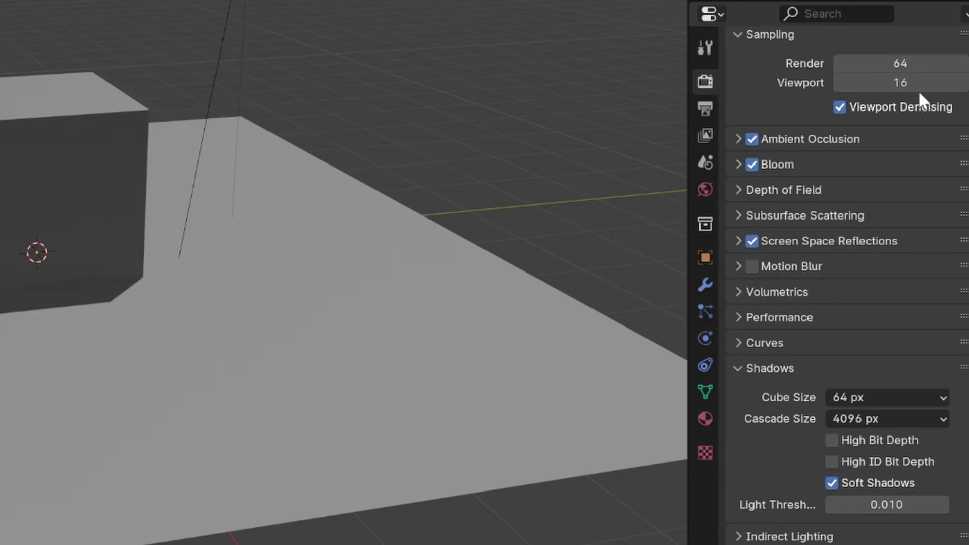
pyautogui.scroll(-2, 893, 130)
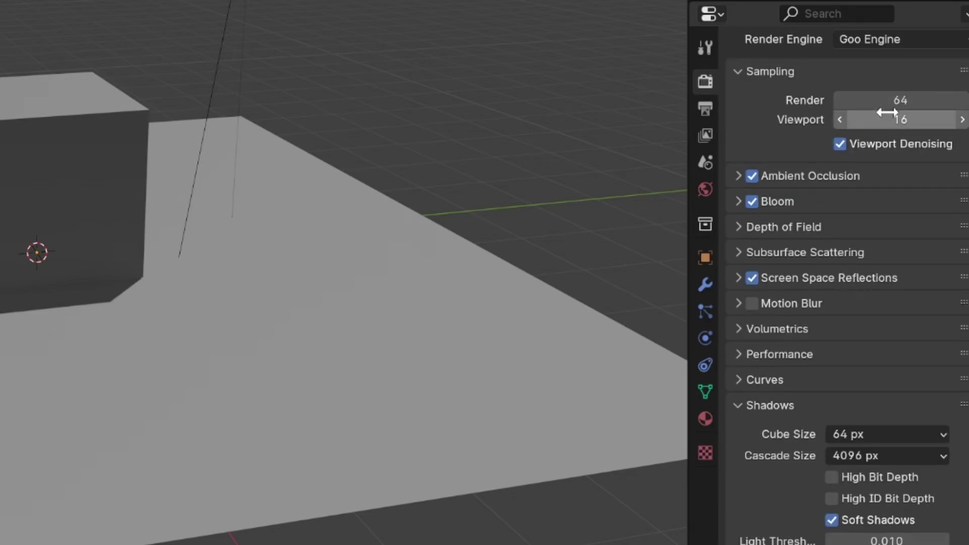
pyautogui.scroll(-2, 836, 131)
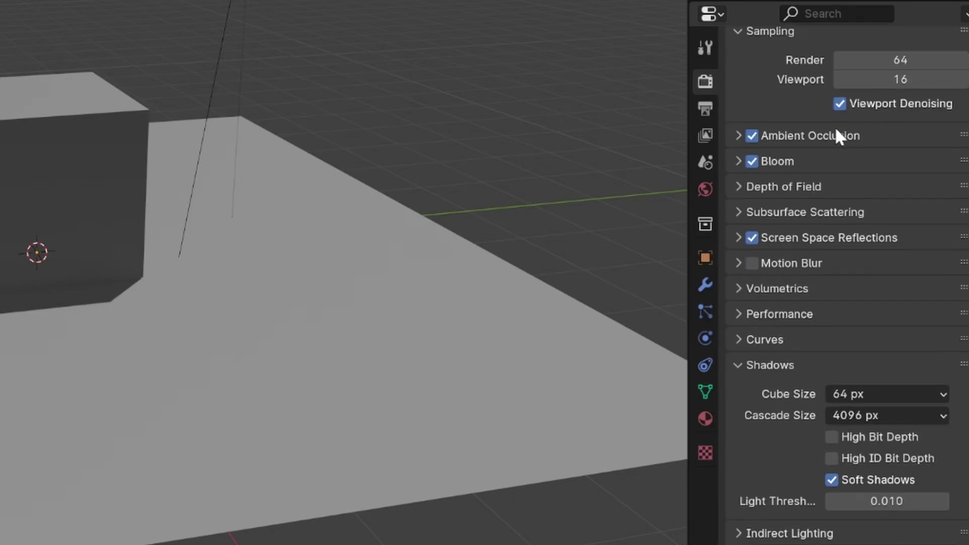
pyautogui.scroll(-6, 865, 298)
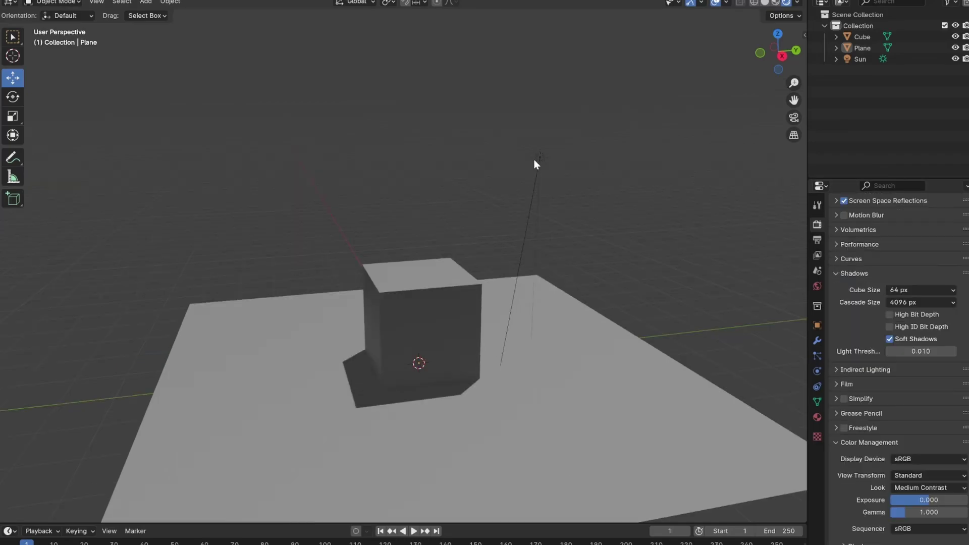
# - Set the strength of the scene's sun light to 3
pyautogui.click(534, 159)
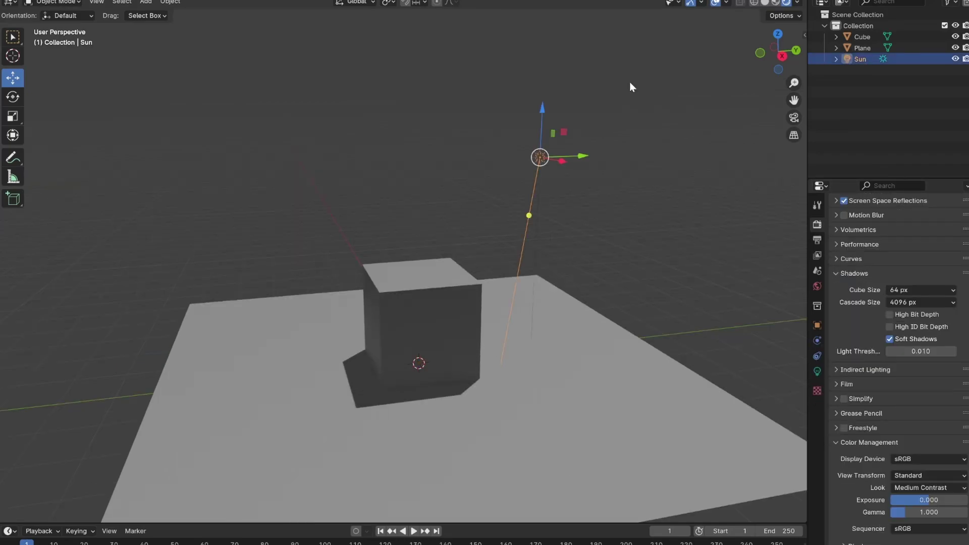
pyautogui.click(817, 371)
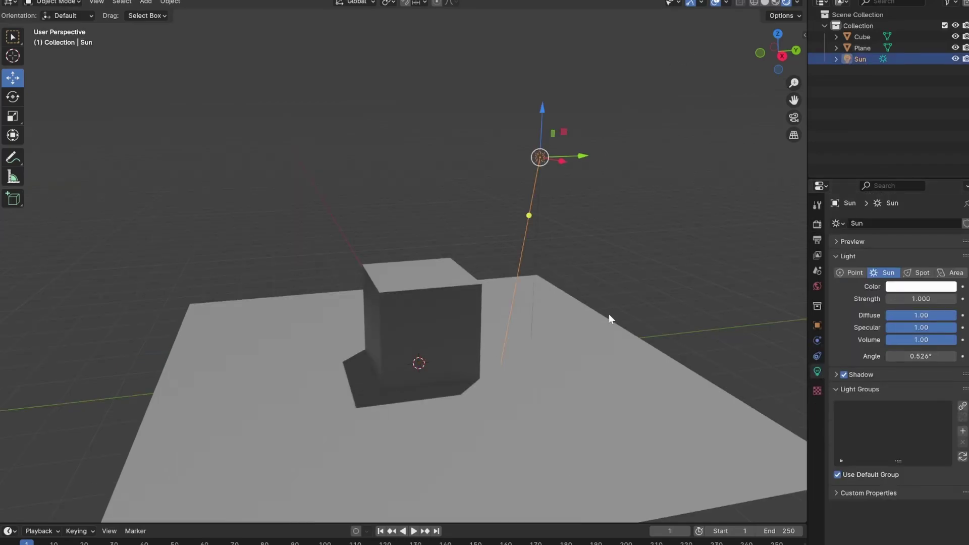
pyautogui.scroll(4, 608, 314)
pyautogui.moveTo(921, 299); pyautogui.dragTo(938, 299)
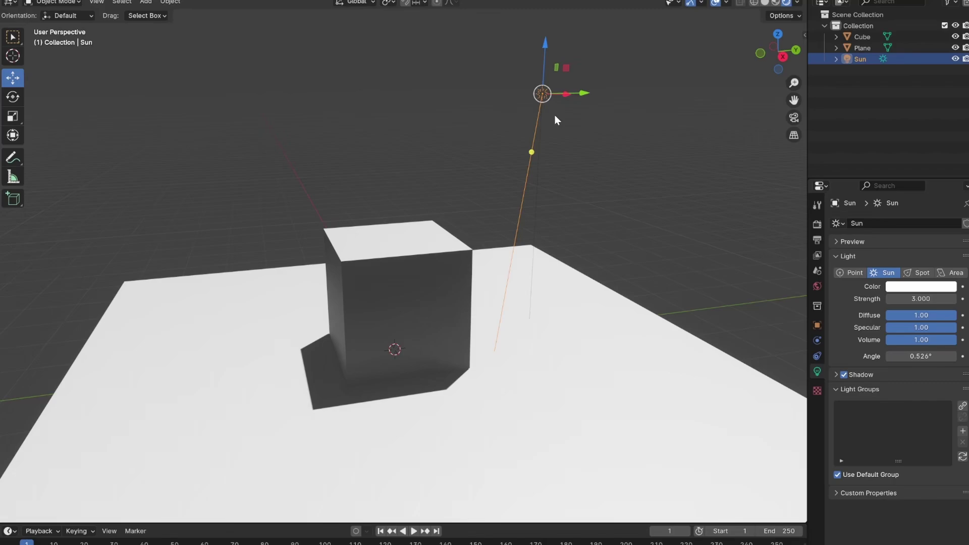
# - Duplicate the sun light, move the copy about 0.5 m along the Y axis and colour it orange-red
pyautogui.hotkey('shift', 'd')
pyautogui.press('y')
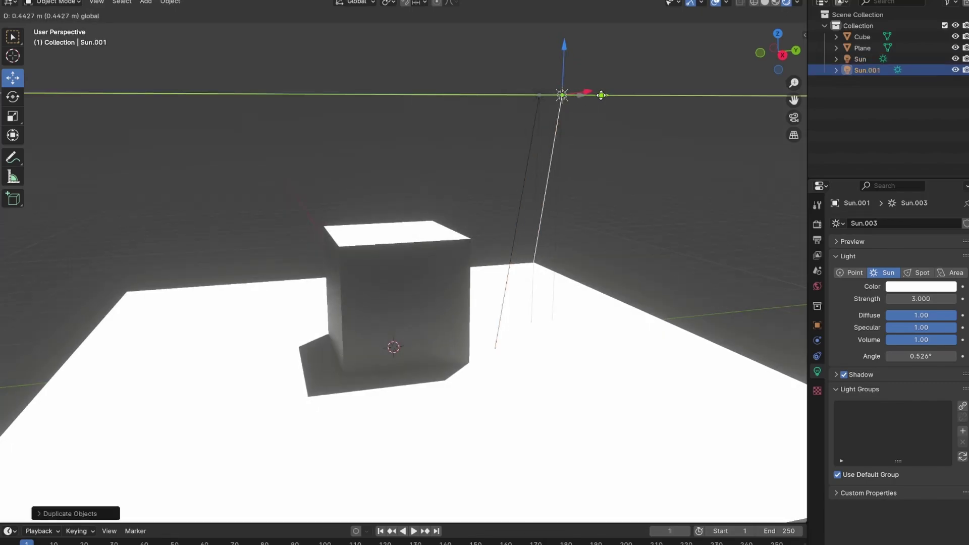
pyautogui.click(603, 96)
pyautogui.click(901, 287)
pyautogui.click(931, 170)
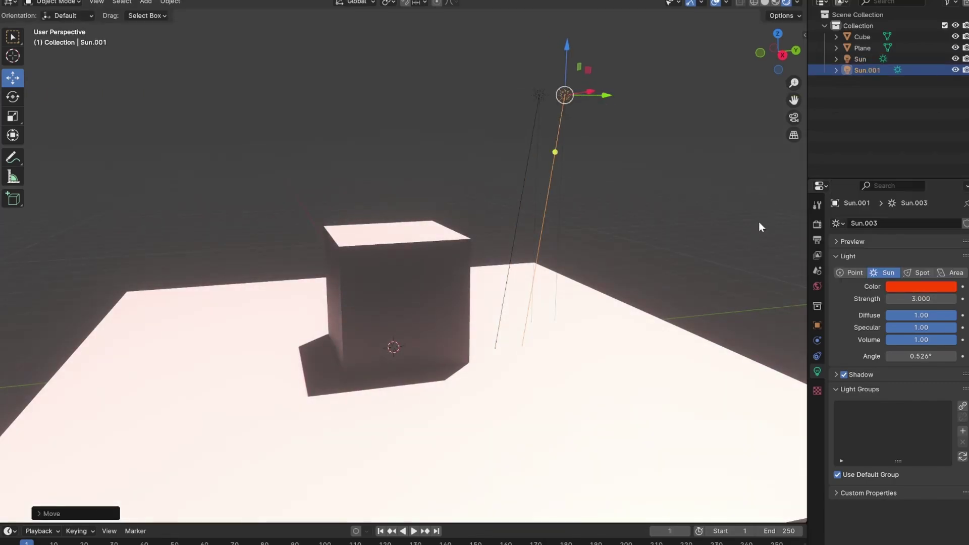
# - Set the orange-red sun light's strength to 1 and its angle to 5°
pyautogui.click(922, 299)
pyautogui.write('1')
pyautogui.press('Return')
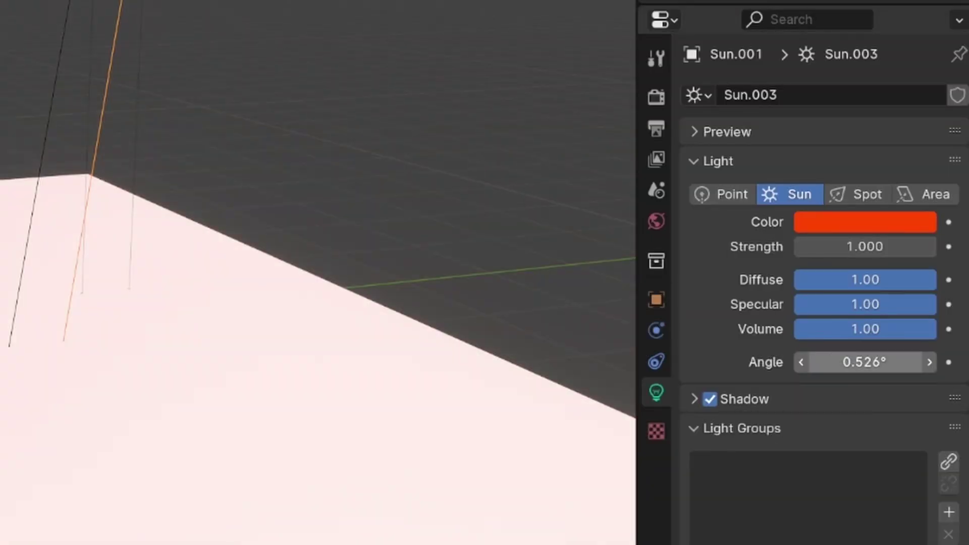
pyautogui.click(865, 362)
pyautogui.write('5')
pyautogui.press('Return')
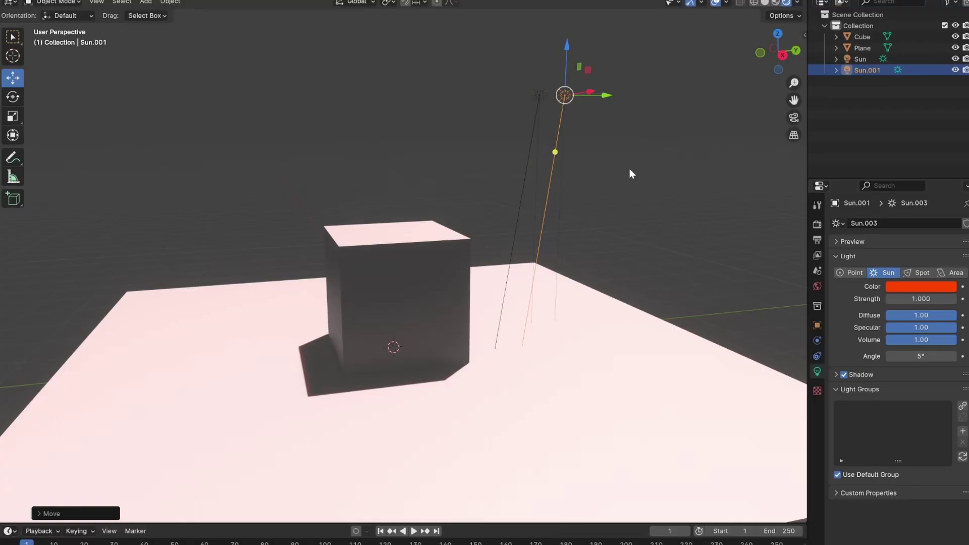
# - Duplicate the orange-red sun light, shift the copy farther along the Y axis and colour it bright blue
pyautogui.moveTo(610, 113); pyautogui.dragTo(606, 124, button='middle')
pyautogui.hotkey('shift', 'd')
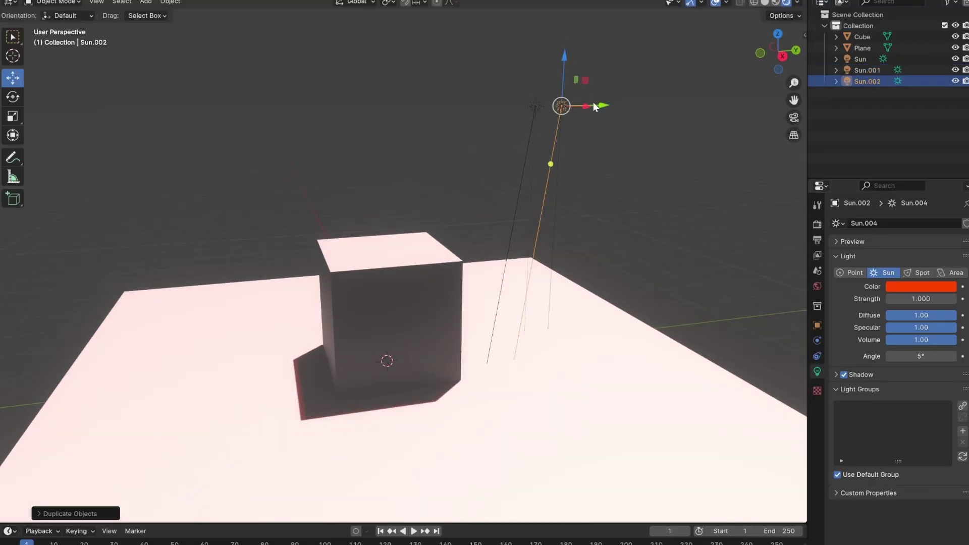
pyautogui.press('y')
pyautogui.click(707, 155)
pyautogui.click(912, 285)
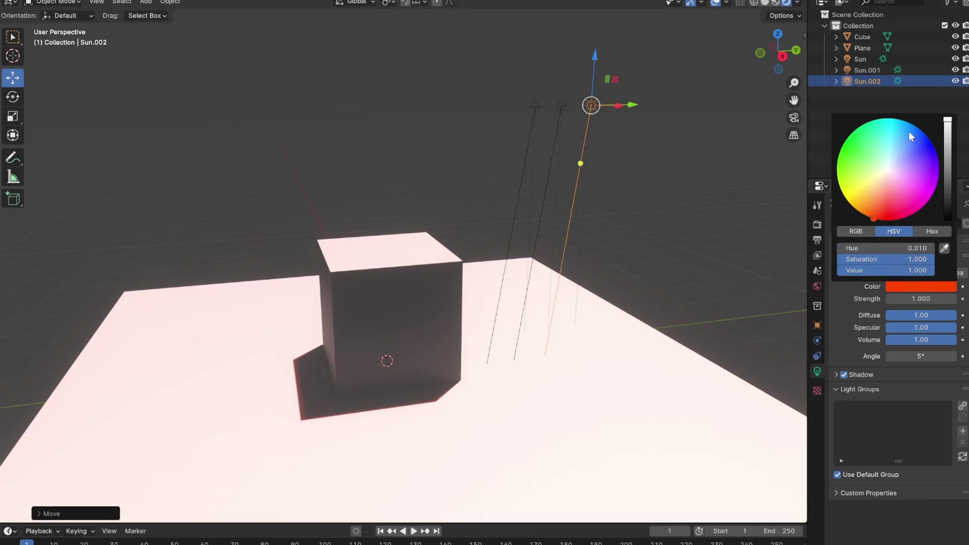
pyautogui.moveTo(909, 134); pyautogui.dragTo(914, 126)
# - Set the blue sun light's strength to 2 and its angle to 35°
pyautogui.click(907, 298)
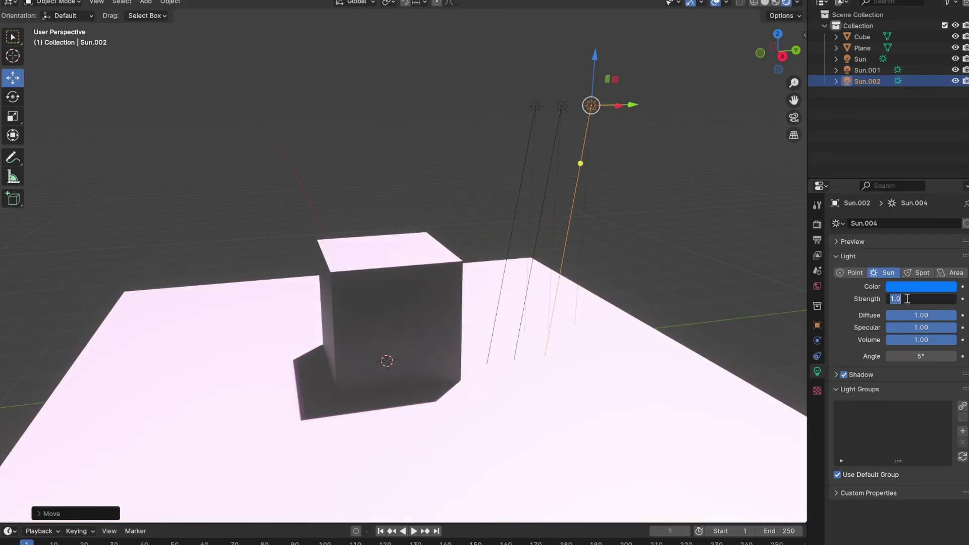
pyautogui.write('2')
pyautogui.click(637, 214)
pyautogui.click(926, 356)
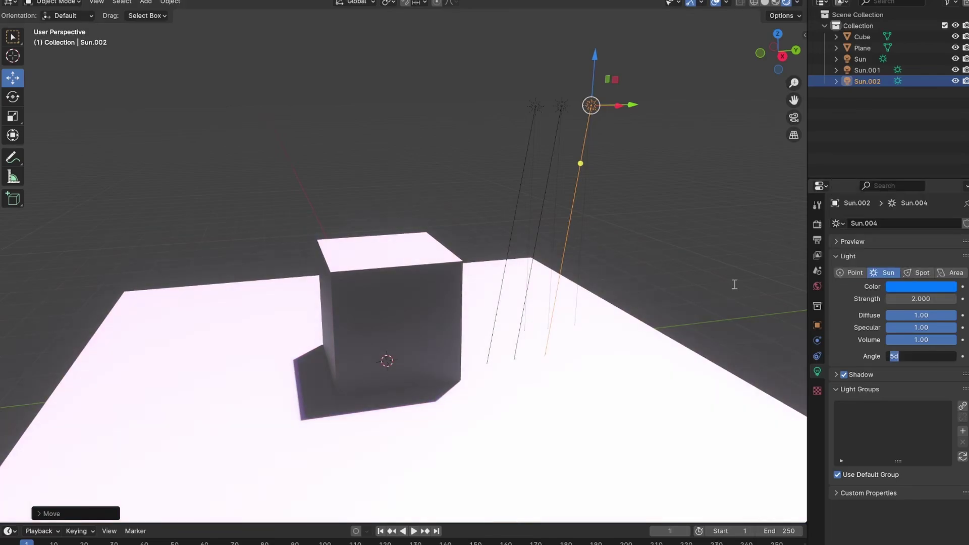
pyautogui.press('Return')
pyautogui.click(711, 260)
pyautogui.moveTo(636, 297); pyautogui.dragTo(621, 318, button='middle')
pyautogui.keyDown('shift'); pyautogui.moveTo(549, 335); pyautogui.dragTo(610, 257, button='middle'); pyautogui.keyUp('shift')
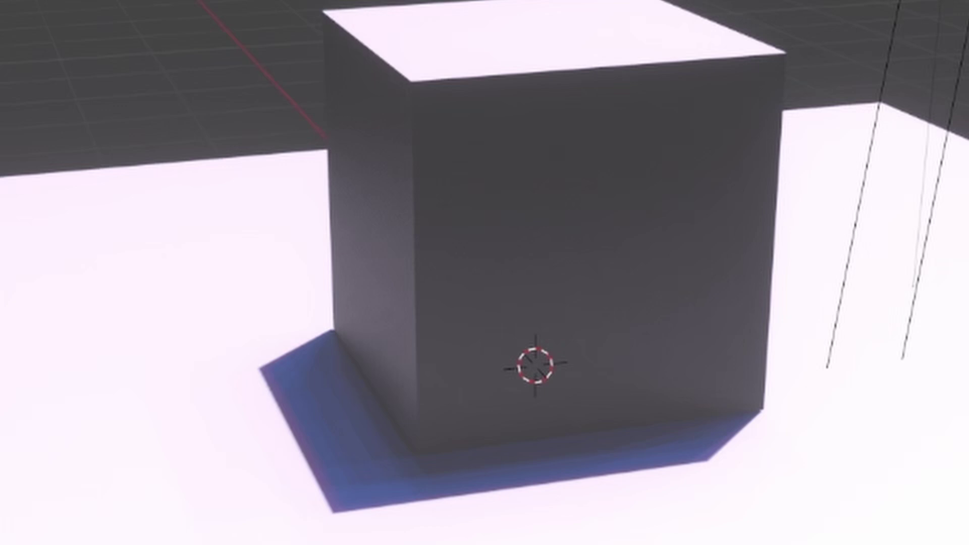
# - Set the blue sun light's strength to 1.5
pyautogui.click(933, 202)
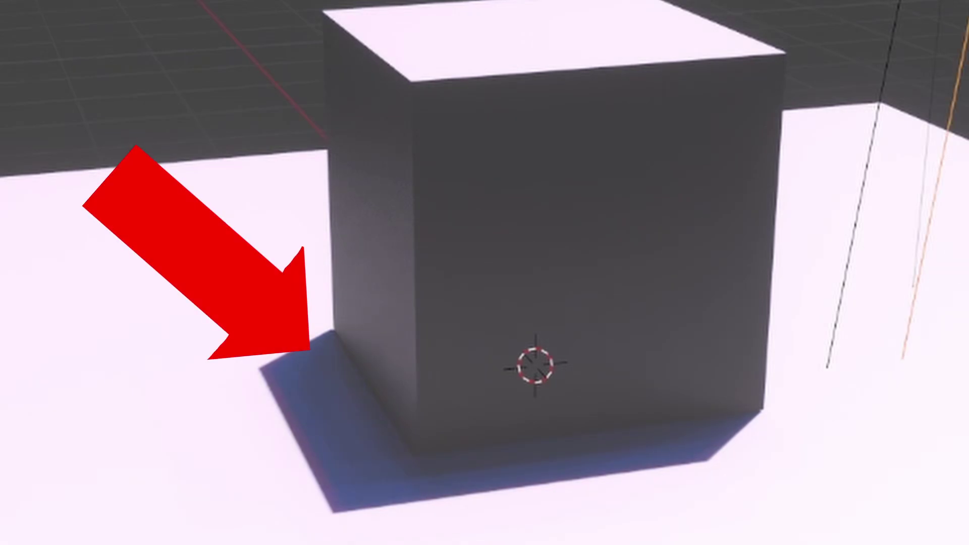
pyautogui.moveTo(768, 385); pyautogui.dragTo(873, 318, button='middle')
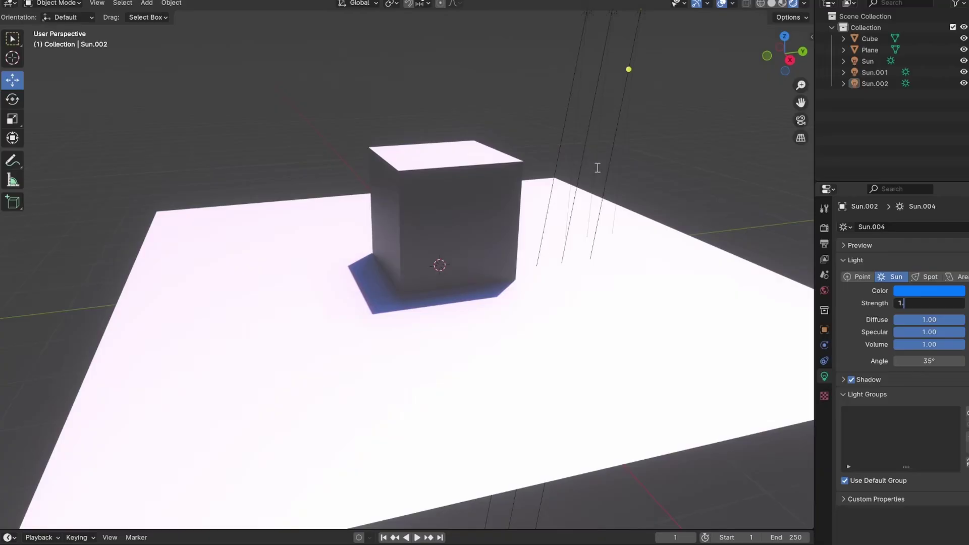
pyautogui.write('5')
pyautogui.press('Return')
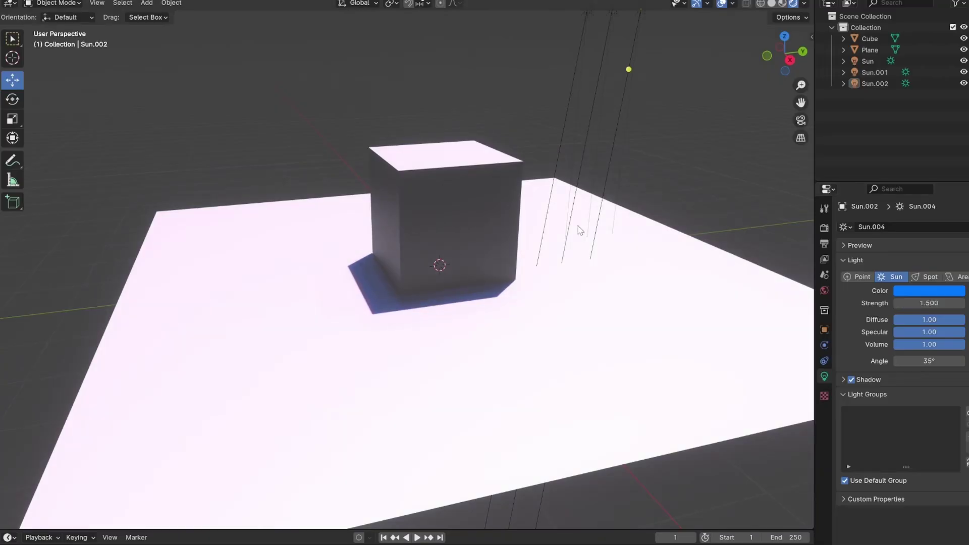
# - Check the settings of the orange-red and white sun lights and examine the cube's shadow on the plane
pyautogui.click(875, 73)
pyautogui.click(860, 60)
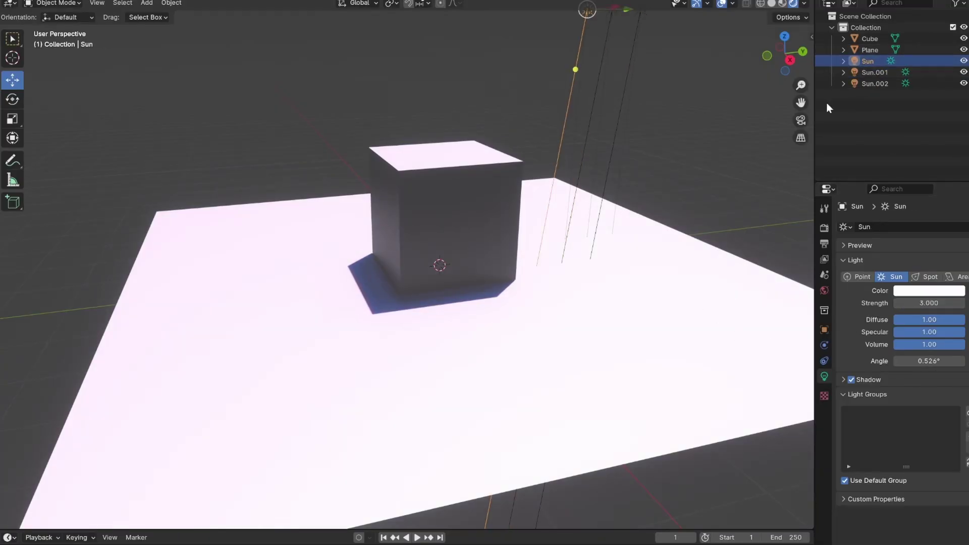
pyautogui.scroll(-2, 541, 263)
pyautogui.moveTo(540, 264); pyautogui.dragTo(512, 284, button='middle')
pyautogui.scroll(2, 546, 246)
pyautogui.click(648, 44)
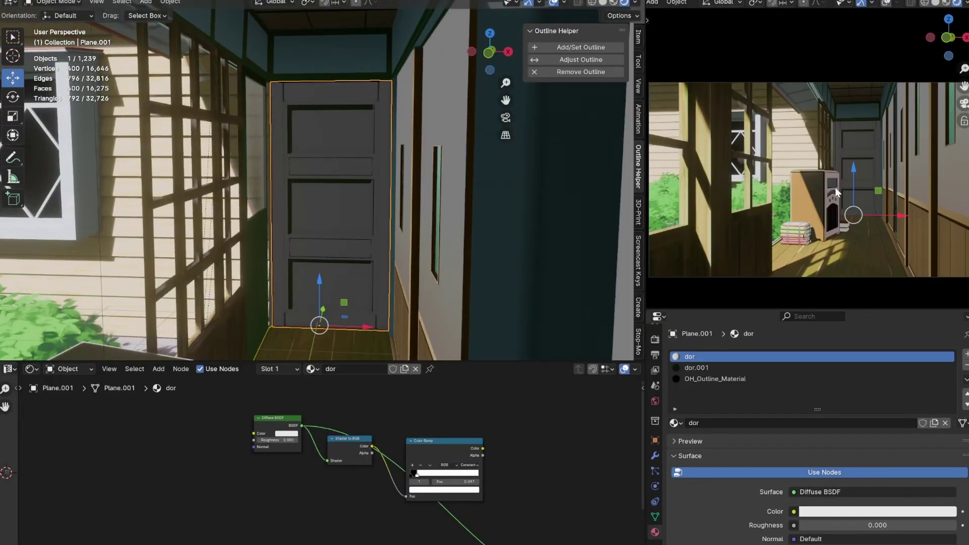
# - Examine the light and shadows around the cabinet, books and door in the camera view
pyautogui.scroll(4, 836, 192)
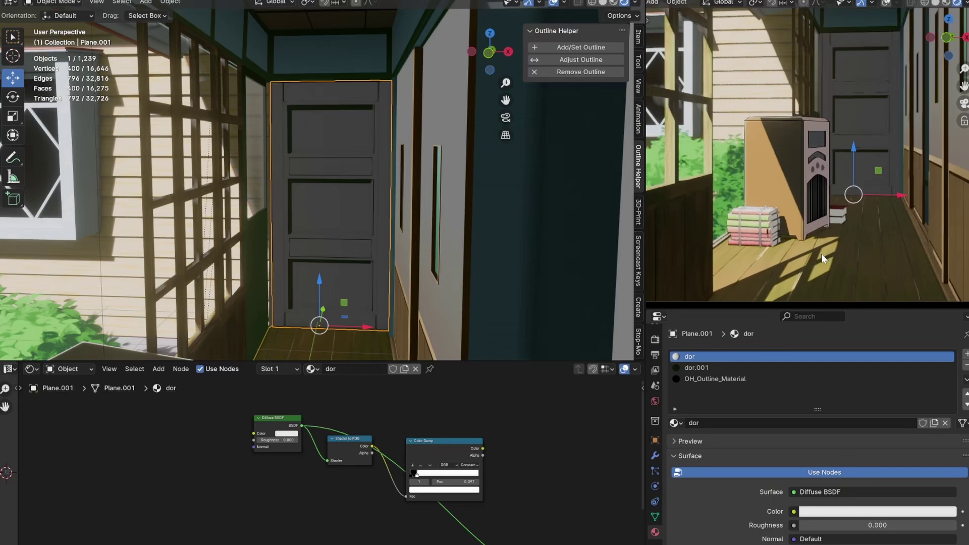
pyautogui.scroll(-4, 837, 272)
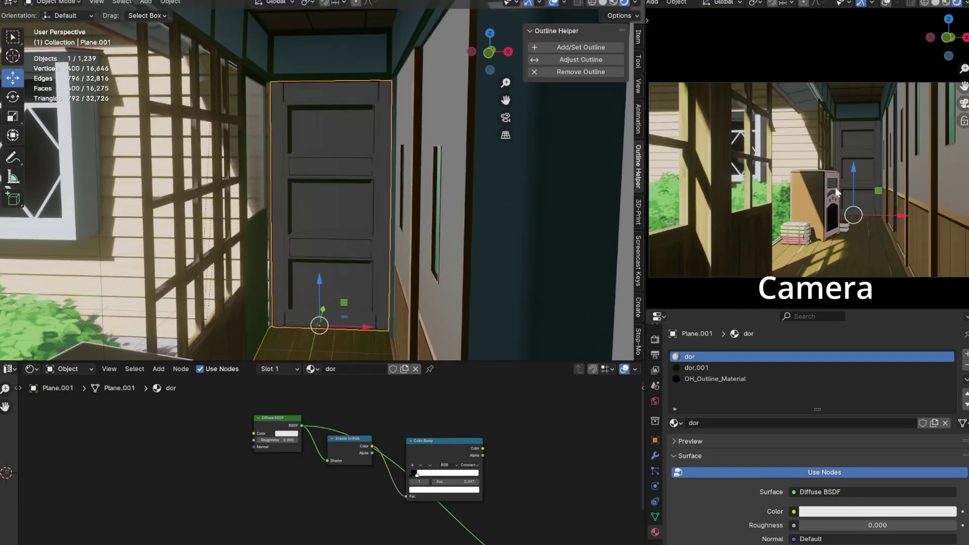
pyautogui.scroll(4, 836, 192)
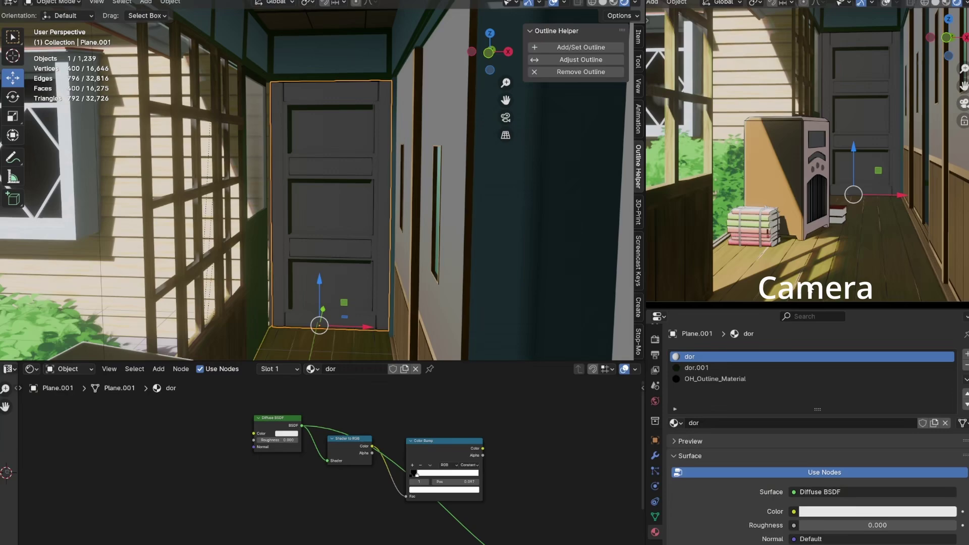
pyautogui.scroll(-4, 834, 272)
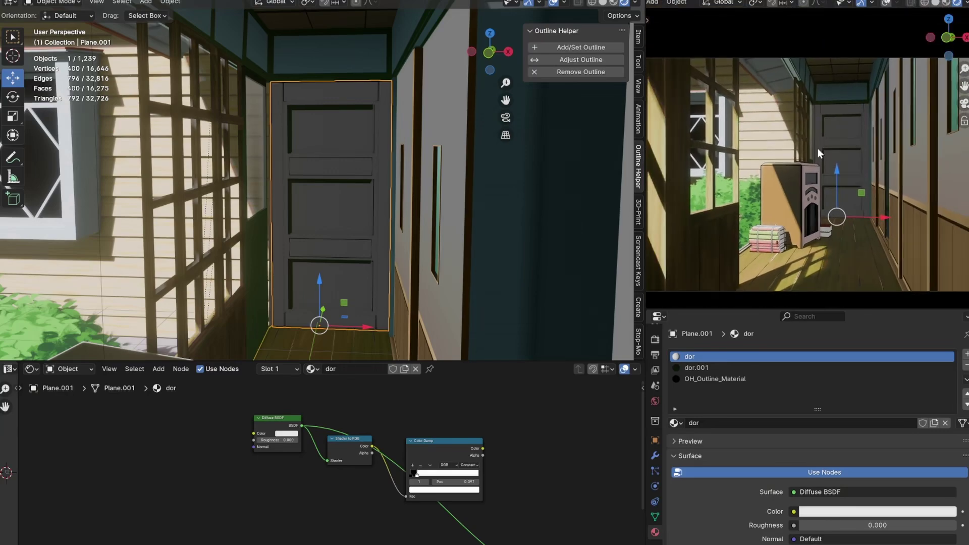
# - Add an area light beside the corridor door and rotate it -61.5° about the global Y axis
pyautogui.hotkey('shift', 'a')
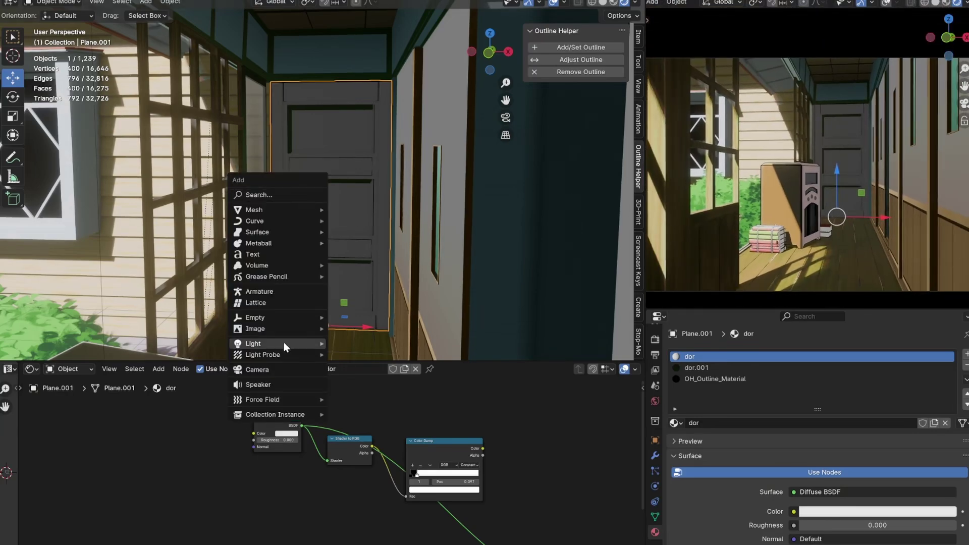
pyautogui.moveTo(284, 343)
pyautogui.click(348, 379)
pyautogui.moveTo(295, 204); pyautogui.dragTo(283, 183)
pyautogui.press('r')
pyautogui.press('y')
pyautogui.click(406, 140)
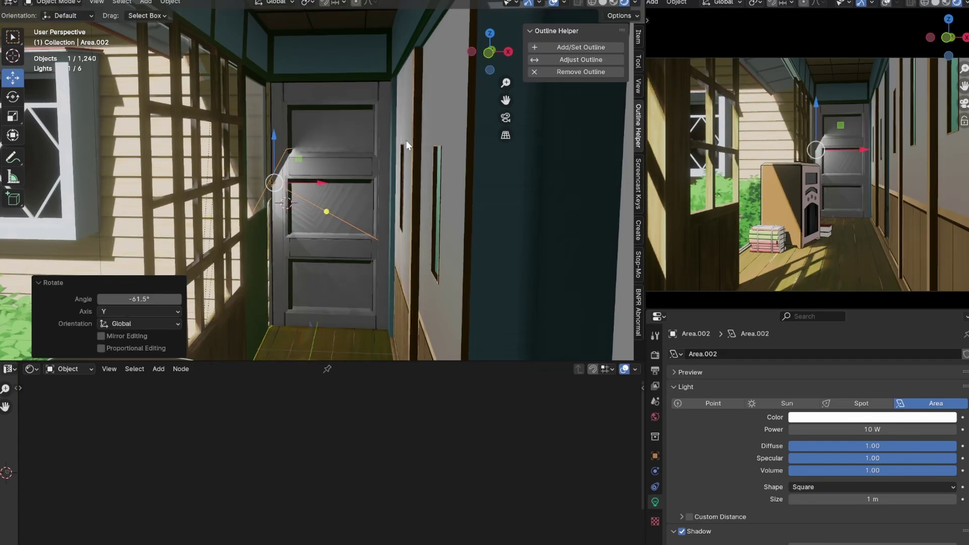
# - Move the area light about -0.82 m along Y and 0.63 m down in front of the door, and delete it
pyautogui.press('g')
pyautogui.hotkey('shift', 'z')
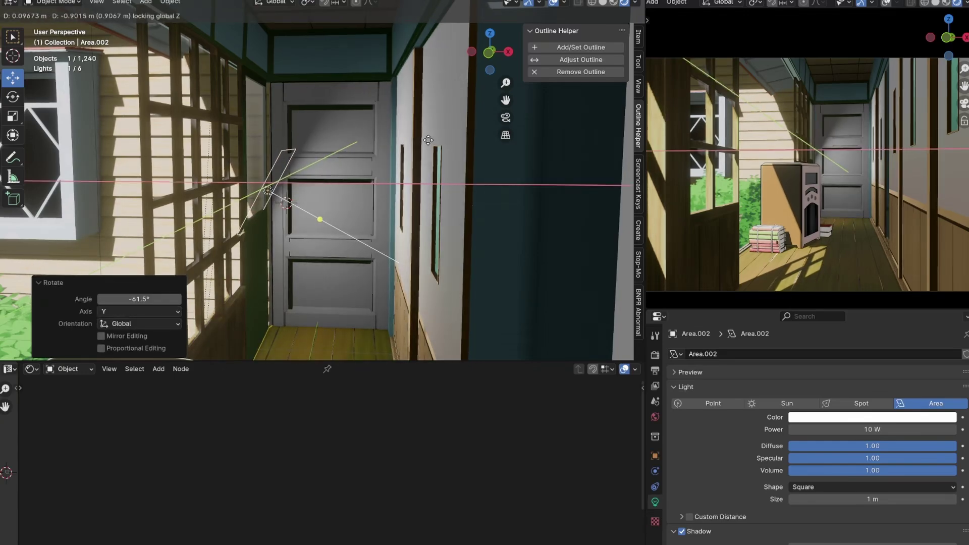
pyautogui.click(428, 139)
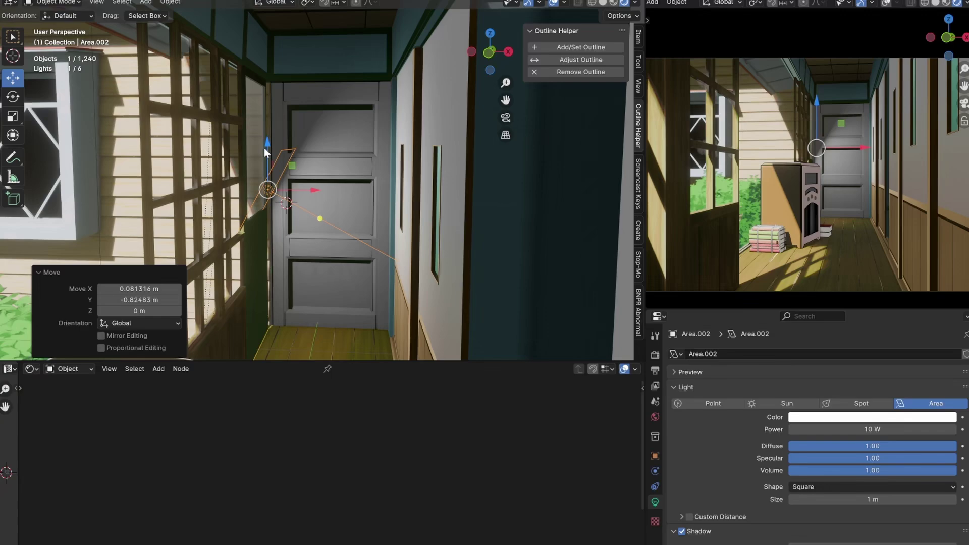
pyautogui.press('g')
pyautogui.press('z')
pyautogui.click(867, 233)
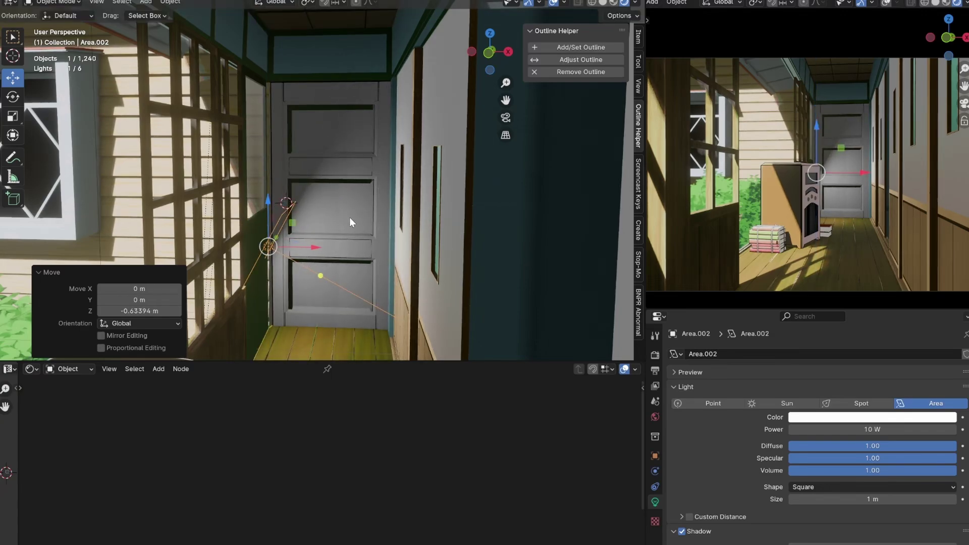
pyautogui.press('Delete')
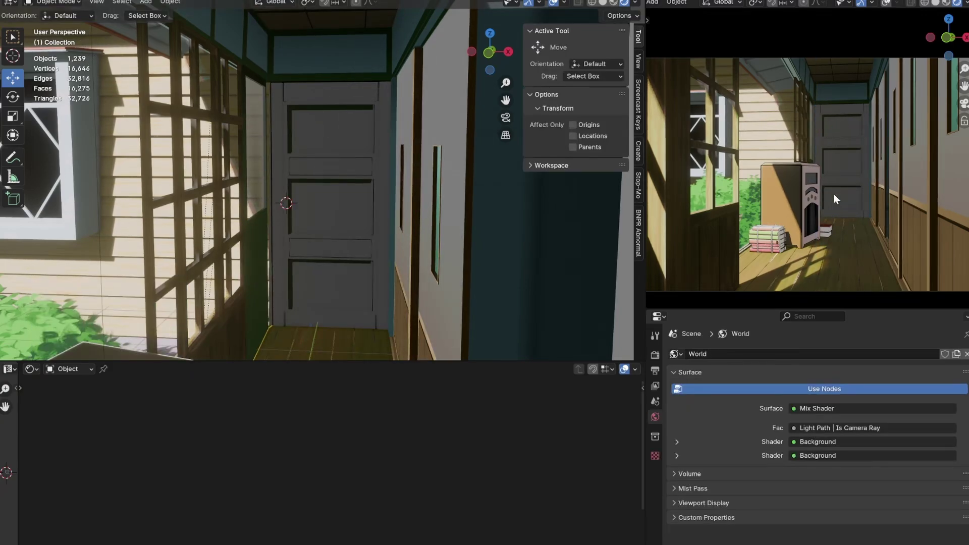
# - Output the door material's Color Ramp directly as its surface and set the ramp's white stop to position 0.175
pyautogui.click(311, 222)
pyautogui.scroll(-3, 408, 443)
pyautogui.scroll(3, 408, 443)
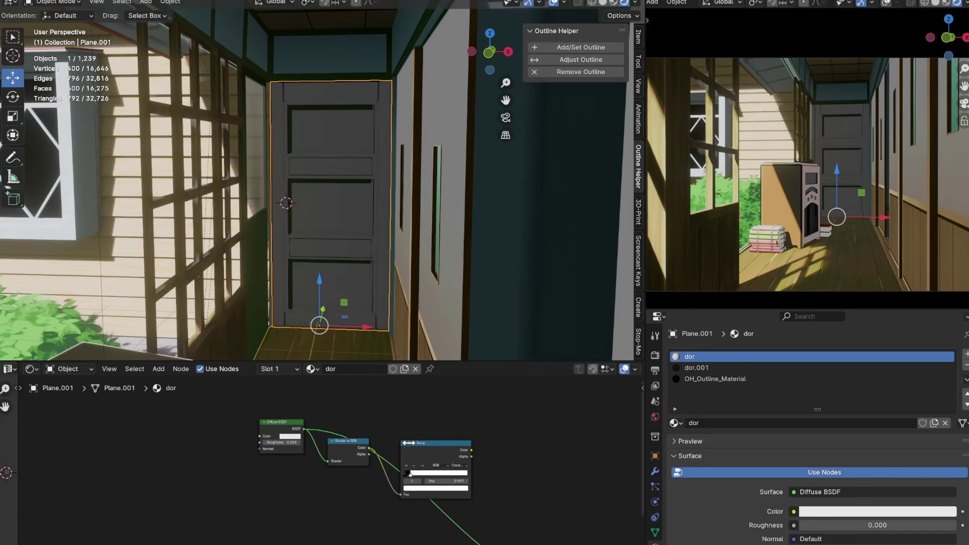
pyautogui.keyDown('ctrl'); pyautogui.keyDown('shift'); pyautogui.click(452, 449); pyautogui.keyUp('shift'); pyautogui.keyUp('ctrl')
pyautogui.scroll(3, 475, 480)
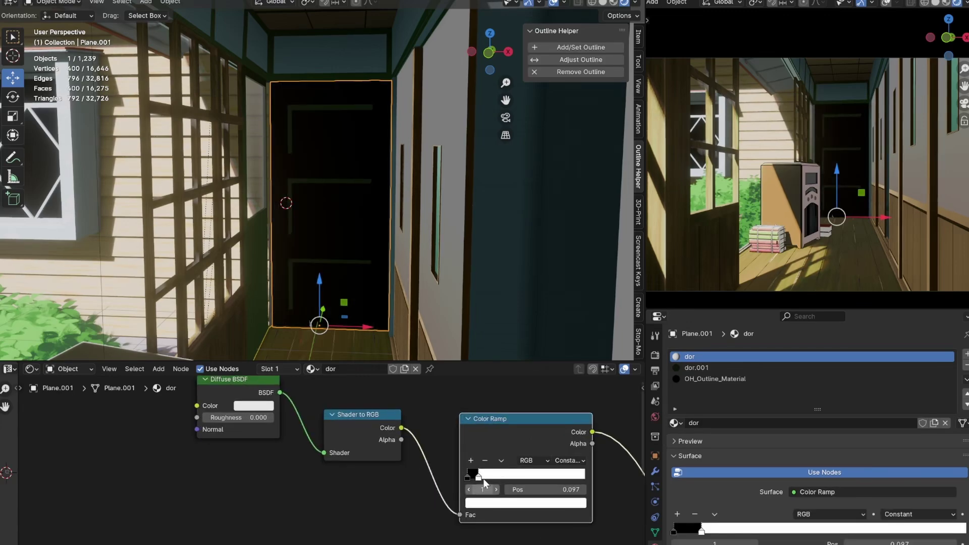
pyautogui.moveTo(518, 477); pyautogui.dragTo(485, 475)
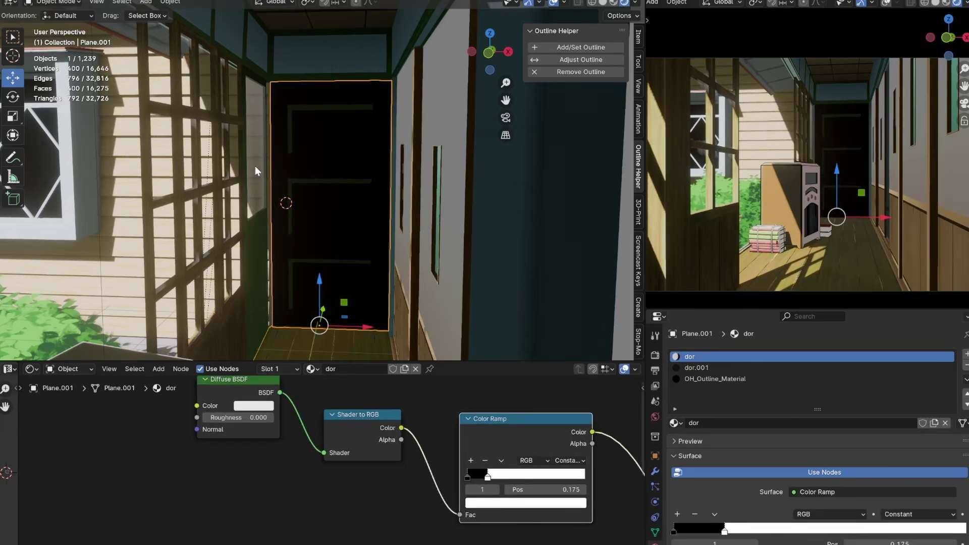
# - Delete the Diffuse BSDF and Shader to RGB nodes from the door material and move the Color Ramp node
pyautogui.scroll(-4, 363, 200)
pyautogui.scroll(-5, 434, 450)
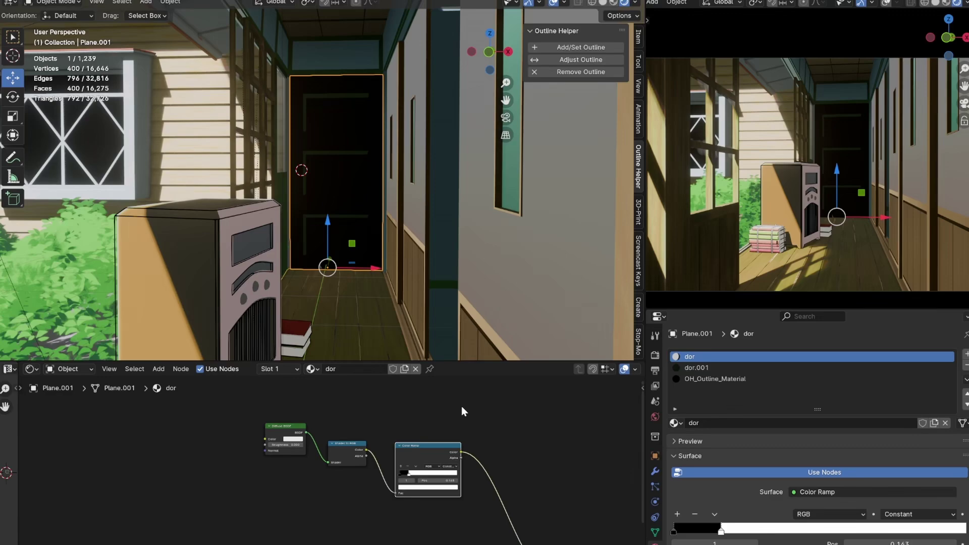
pyautogui.moveTo(377, 469); pyautogui.dragTo(365, 444, button='middle')
pyautogui.moveTo(353, 470); pyautogui.dragTo(242, 391)
pyautogui.press('x')
pyautogui.moveTo(411, 425); pyautogui.dragTo(371, 450)
# - Add a linear Gradient Texture feeding the Color Ramp's factor, with Texture Coordinate and Mapping nodes driving its vector
pyautogui.hotkey('shift', 'a')
pyautogui.write('grad')
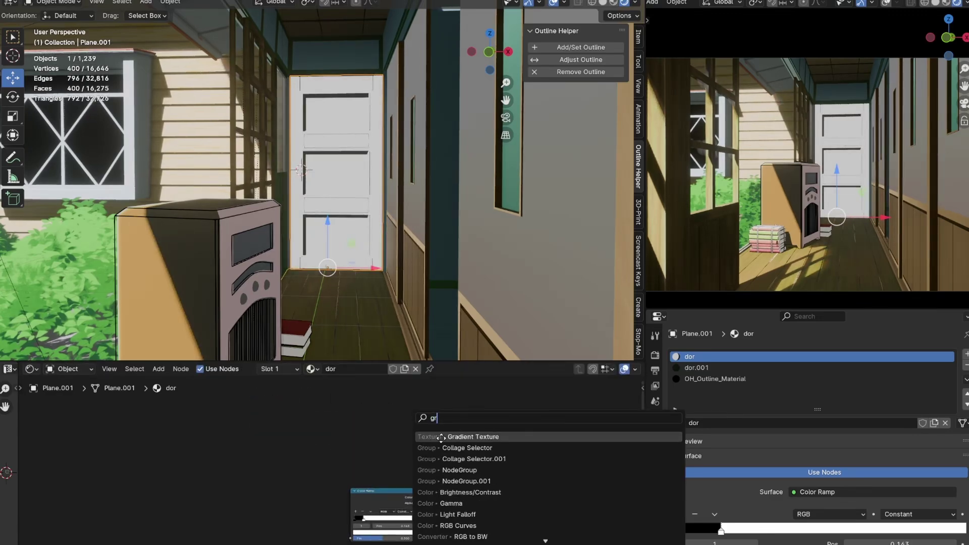
pyautogui.press('Return')
pyautogui.click(287, 512)
pyautogui.scroll(2, 381, 437)
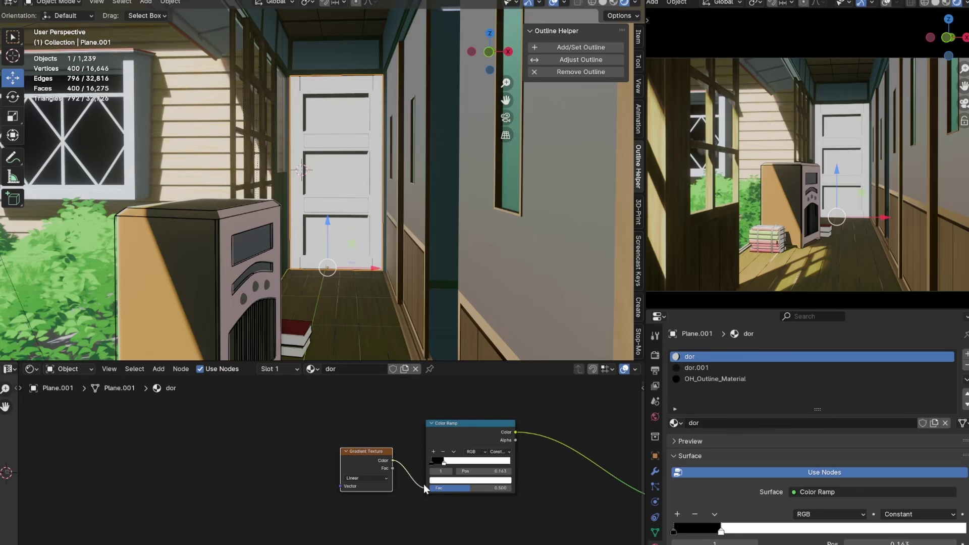
pyautogui.hotkey('ctrl', 't')
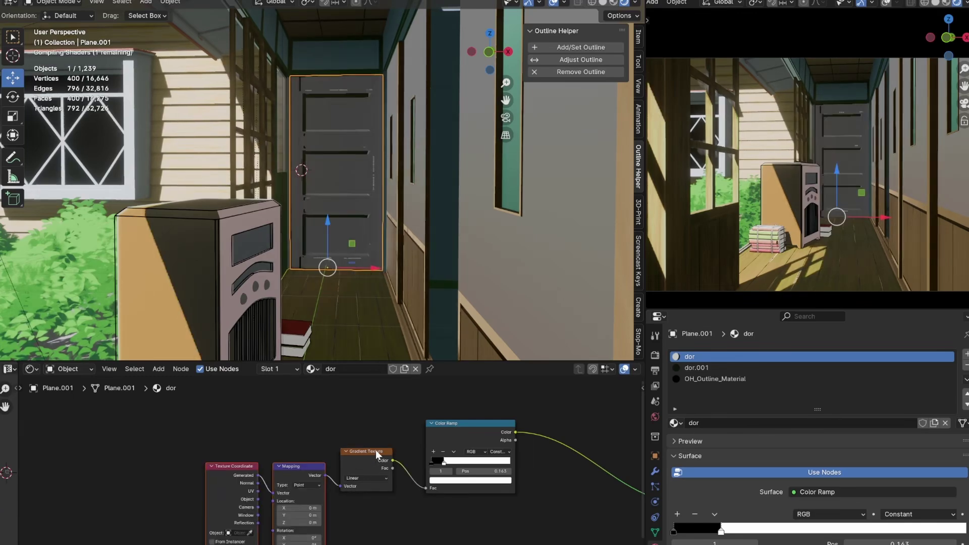
pyautogui.moveTo(285, 488); pyautogui.dragTo(278, 456, button='middle')
pyautogui.scroll(2, 293, 454)
pyautogui.moveTo(296, 442); pyautogui.dragTo(277, 419)
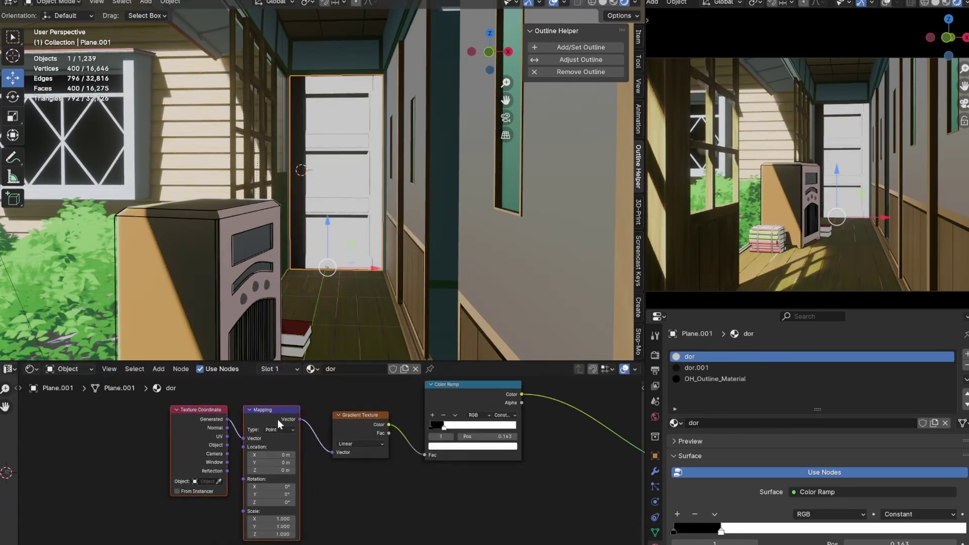
# - Set the Mapping node's Z rotation to 117° and its X location to 0.43 m
pyautogui.scroll(2, 316, 478)
pyautogui.moveTo(318, 480); pyautogui.dragTo(362, 481, button='middle')
pyautogui.click(320, 515)
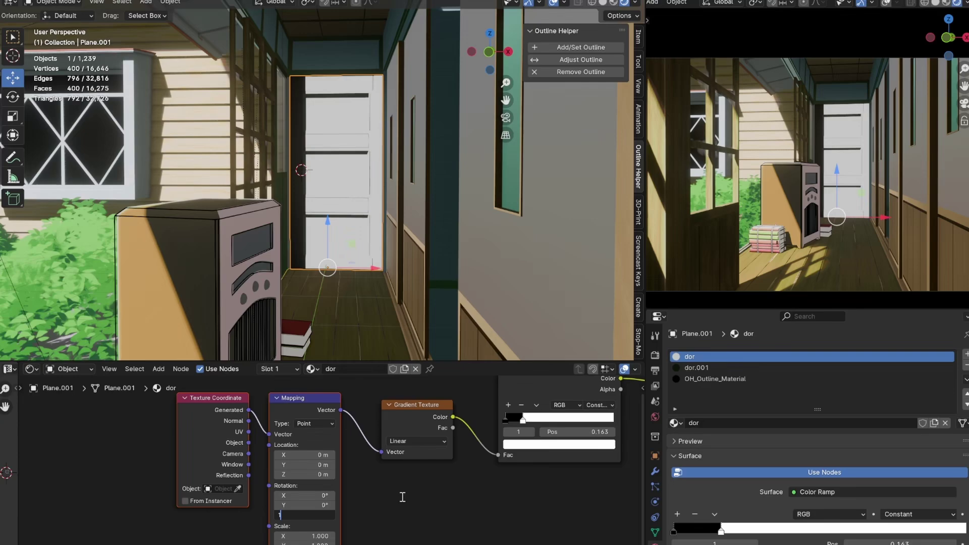
pyautogui.write('117')
pyautogui.press('Return')
pyautogui.click(304, 455)
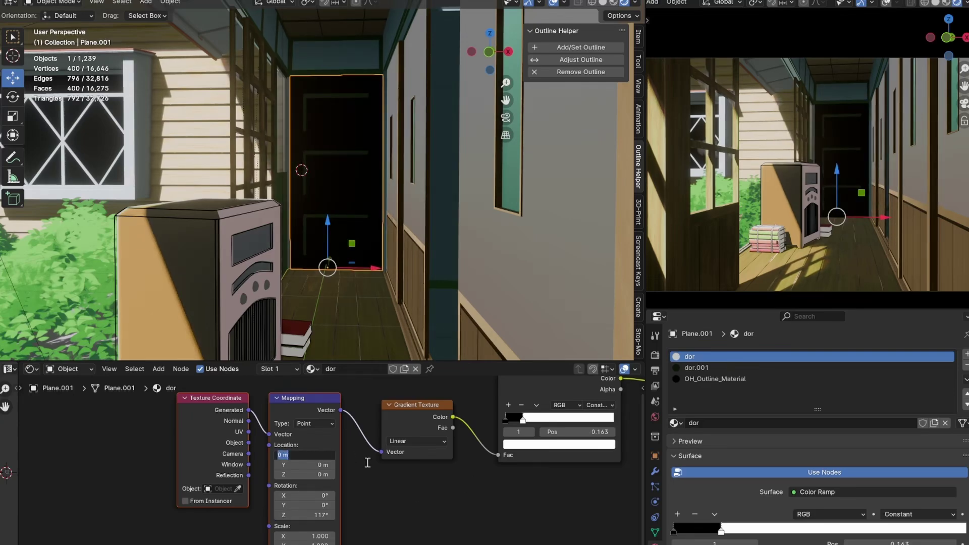
pyautogui.press('Return')
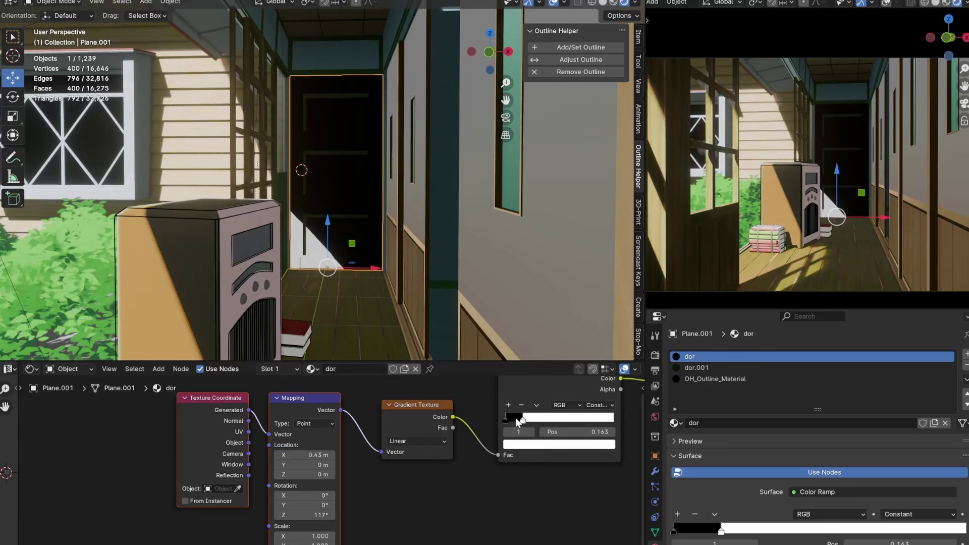
# - Set the Color Ramp's white stop to position 0.124 and the Mapping node's Z rotation to 120°
pyautogui.moveTo(516, 419); pyautogui.dragTo(516, 419)
pyautogui.scroll(2, 803, 182)
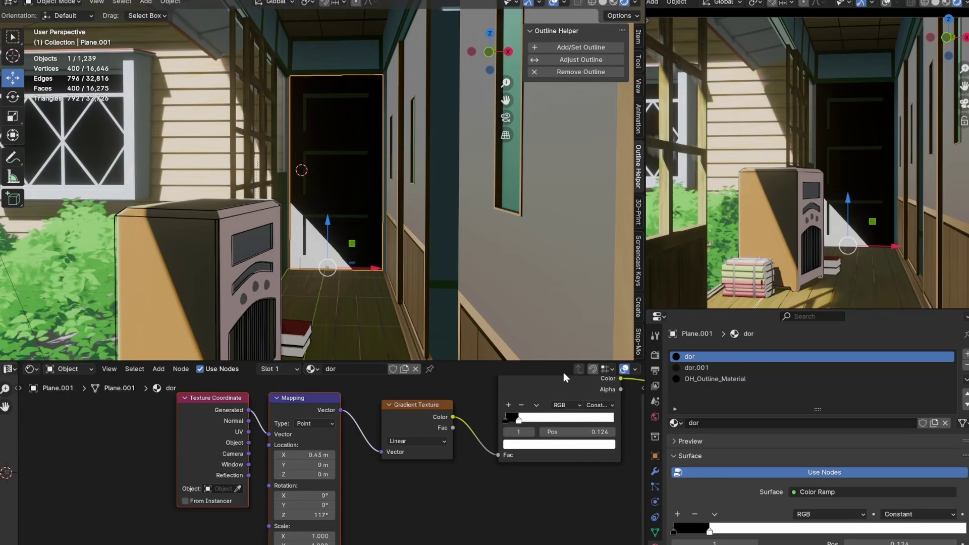
pyautogui.scroll(2, 385, 519)
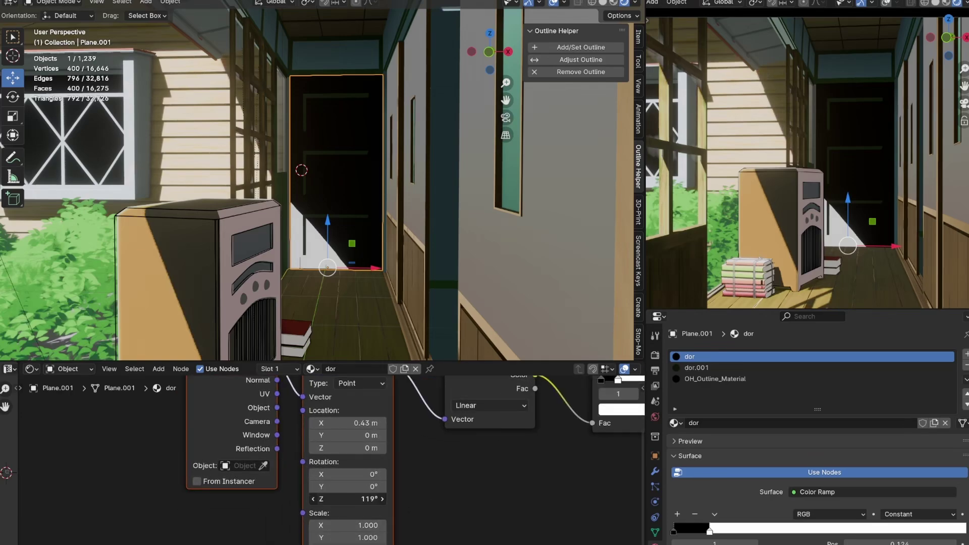
pyautogui.scroll(-5, 504, 469)
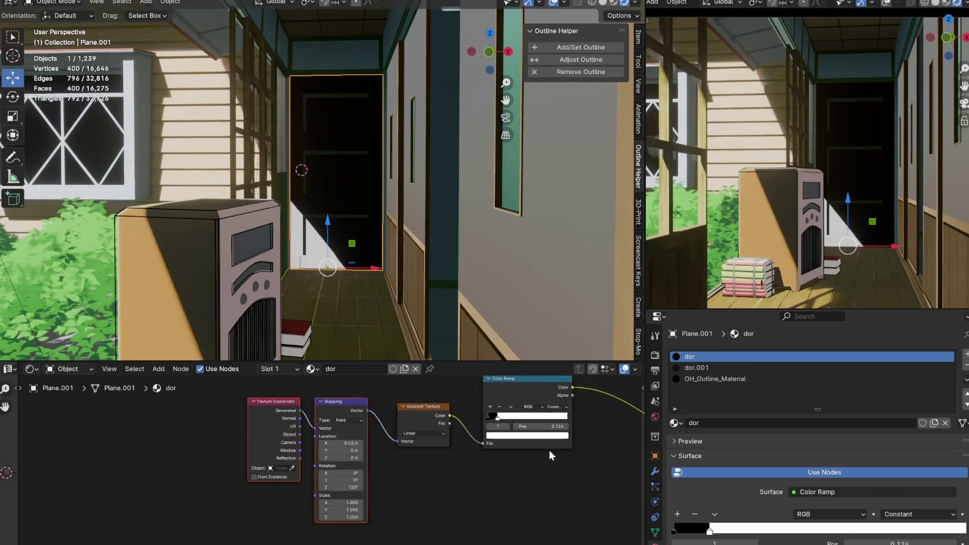
# - Insert a color Mix node between the door material's Color Ramp and Material Output
pyautogui.scroll(-4, 455, 444)
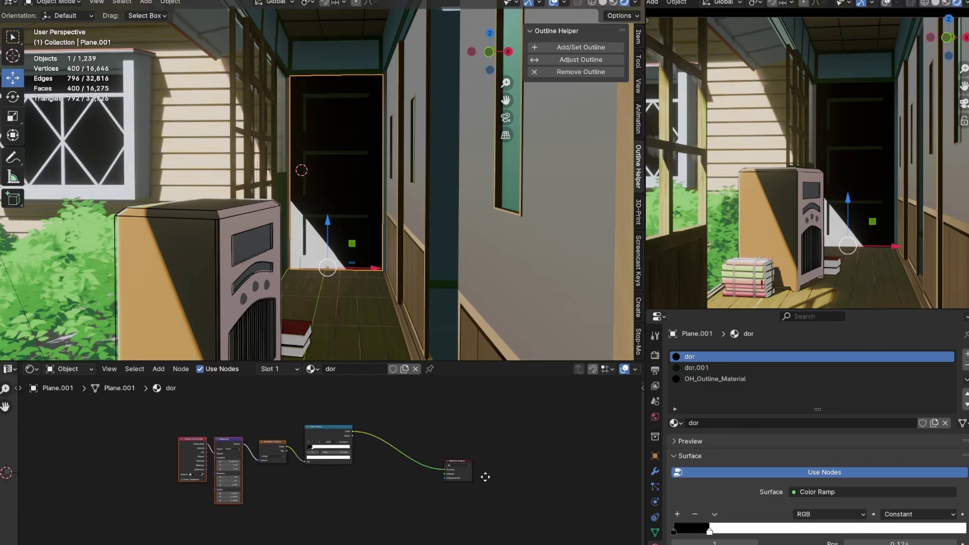
pyautogui.hotkey('shift', 'a')
pyautogui.write('mi')
pyautogui.press('Return')
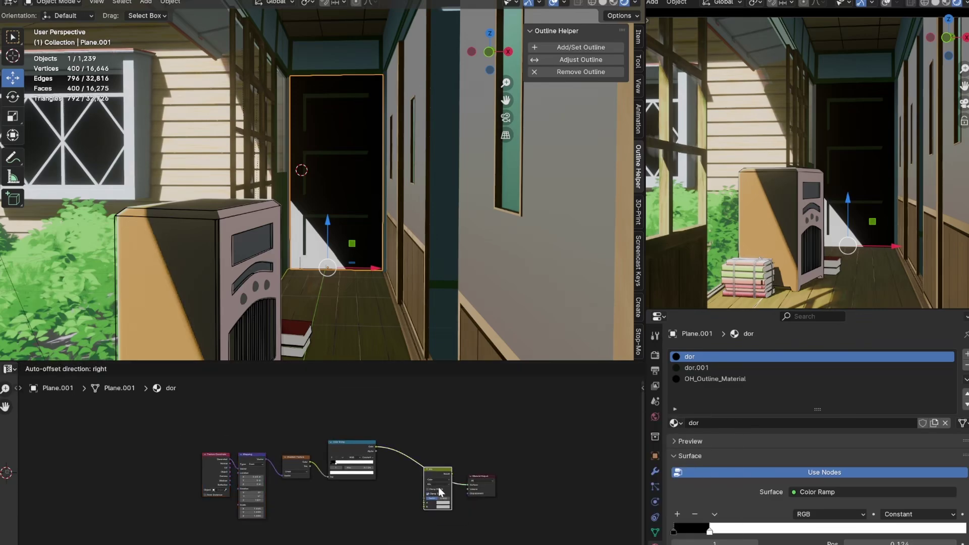
pyautogui.click(439, 484)
pyautogui.scroll(2, 454, 505)
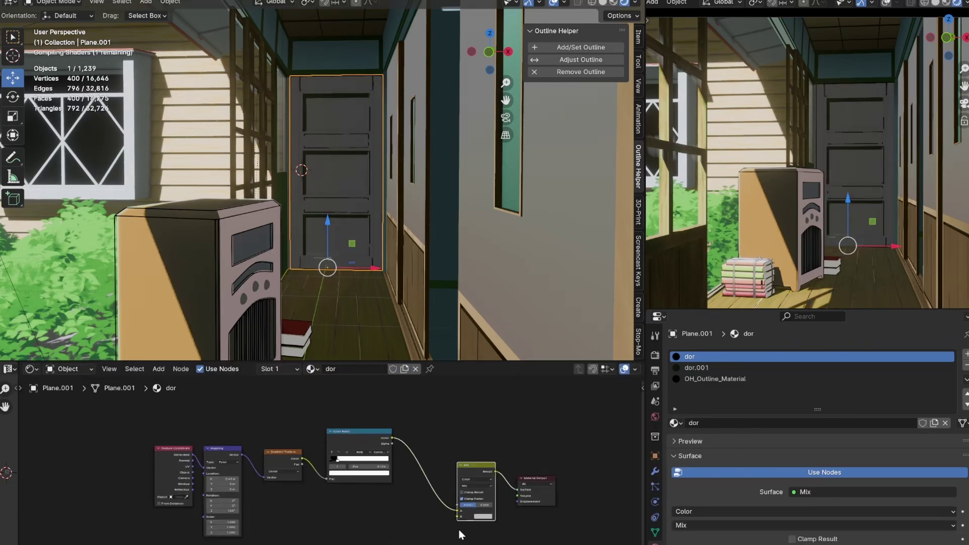
# - Drive the Mix factor with the Color Ramp, setting color A to dark green 122712 and B to a slightly lighter dark green
pyautogui.click(483, 516)
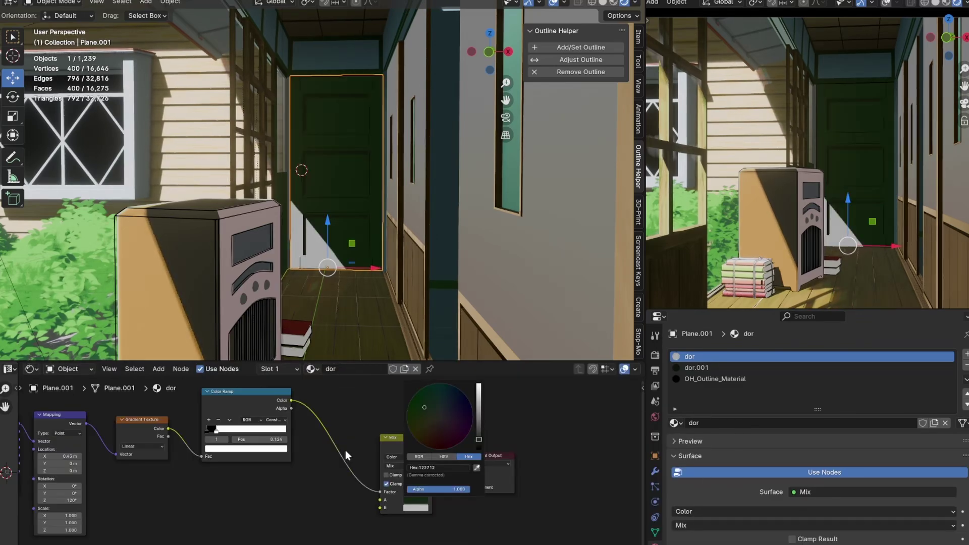
pyautogui.scroll(-2, 569, 462)
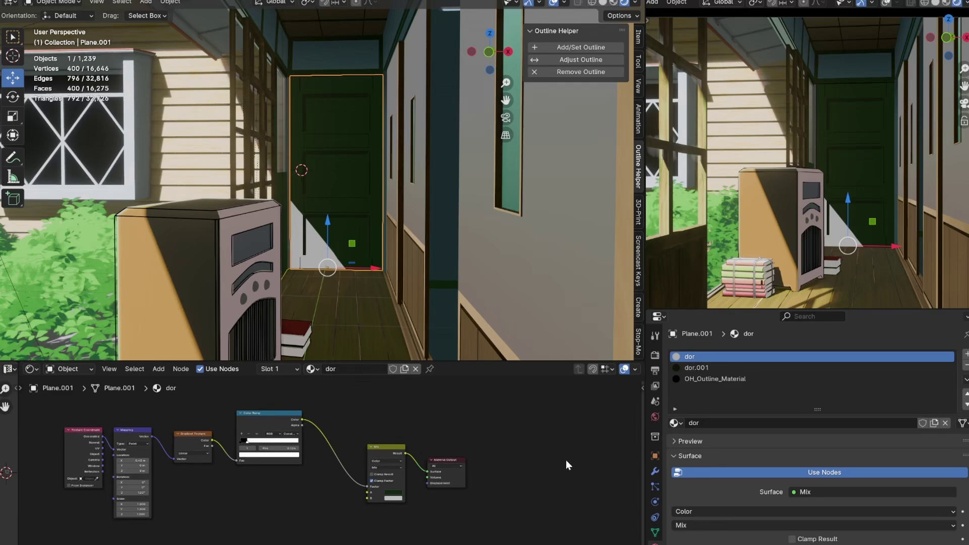
pyautogui.click(419, 477)
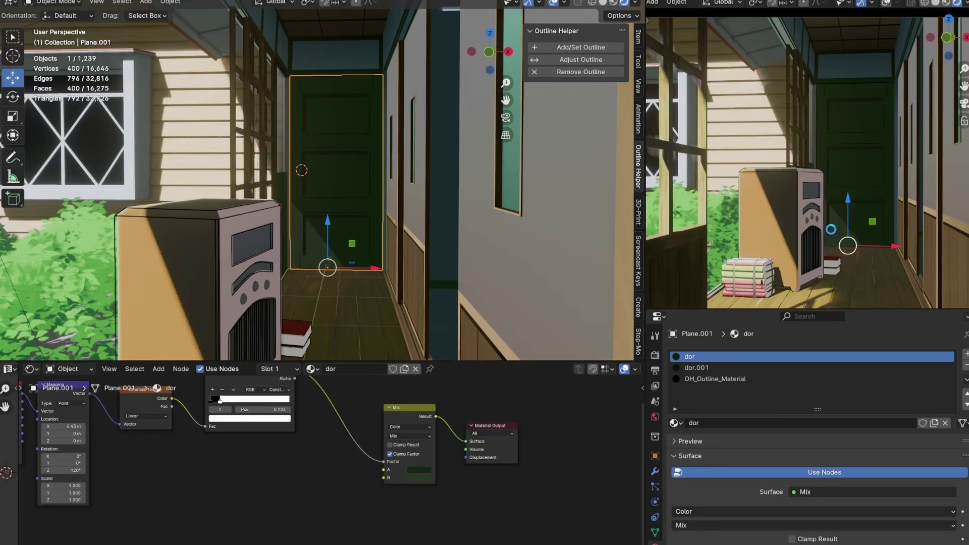
pyautogui.scroll(-2, 830, 229)
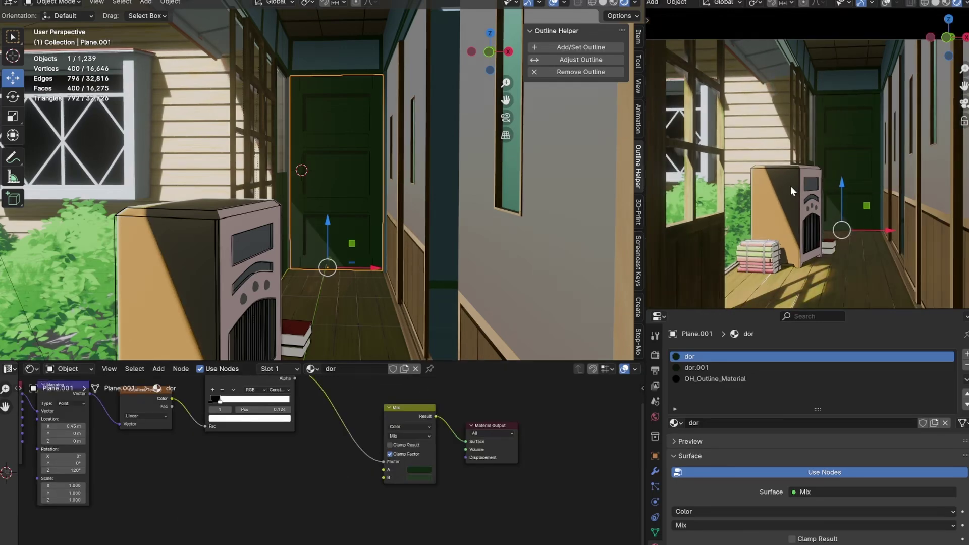
# - Add a point light at the door's lower corner, raise it about 0.153 m and shift it about -0.112 m along Y
pyautogui.scroll(1, 835, 221)
pyautogui.scroll(1, 881, 263)
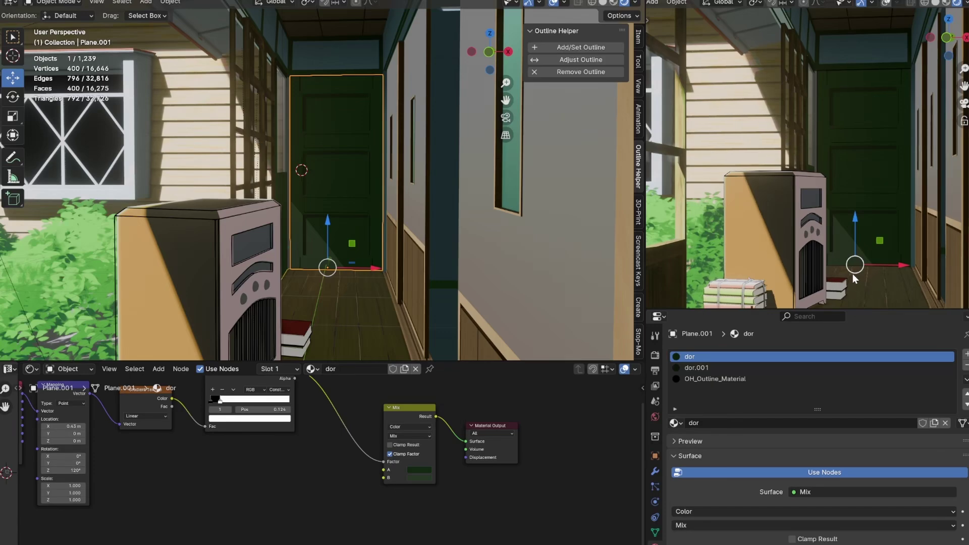
pyautogui.scroll(2, 373, 288)
pyautogui.scroll(3, 374, 288)
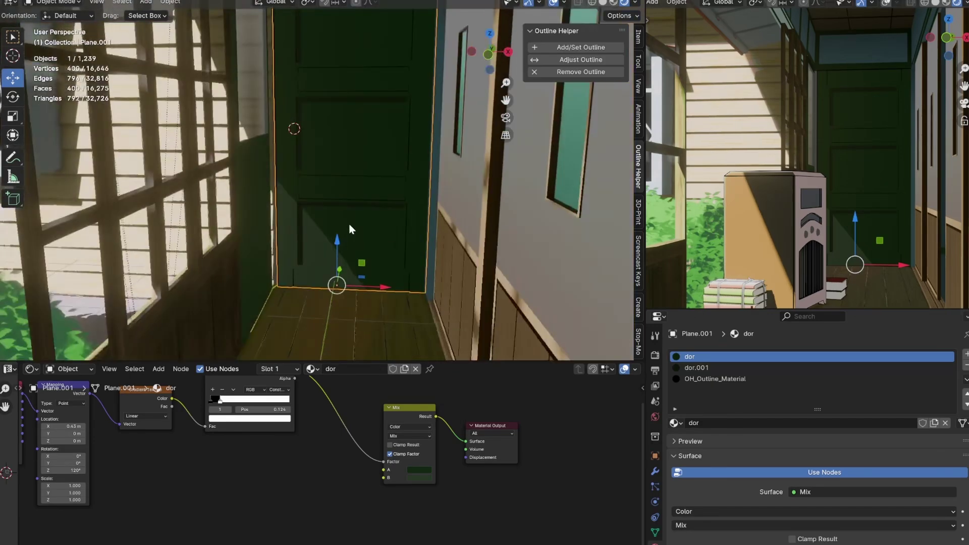
pyautogui.hotkey('shift', 'a')
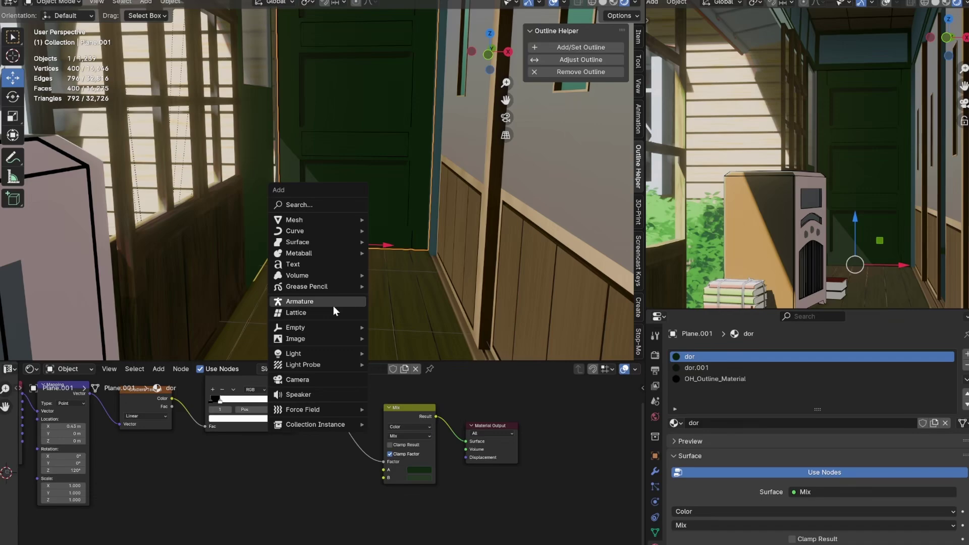
pyautogui.moveTo(340, 354)
pyautogui.click(390, 354)
pyautogui.moveTo(291, 217); pyautogui.dragTo(293, 203)
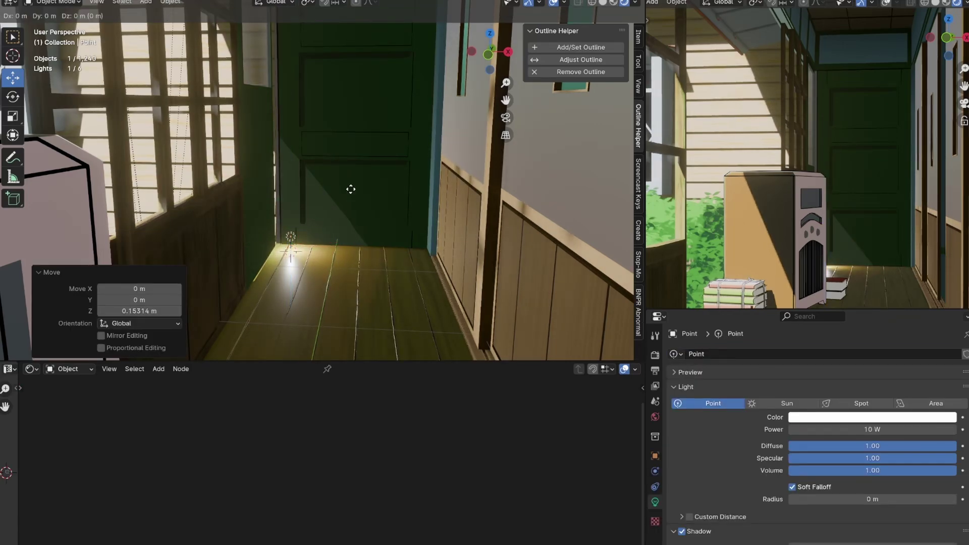
pyautogui.press('g')
pyautogui.hotkey('shift', 'z')
pyautogui.click(349, 191)
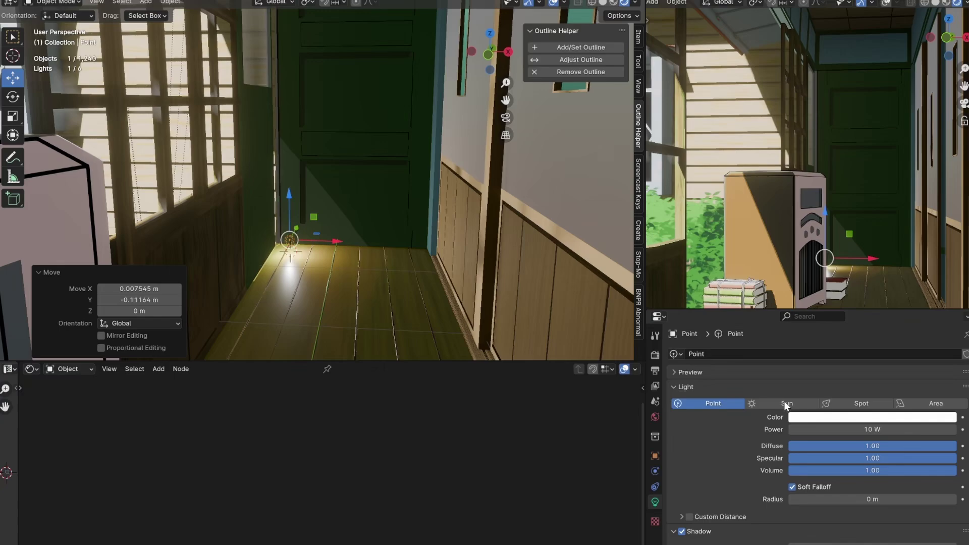
# - Set the point light's radius to 0.65 m and its specular to 0
pyautogui.moveTo(878, 499); pyautogui.dragTo(888, 499)
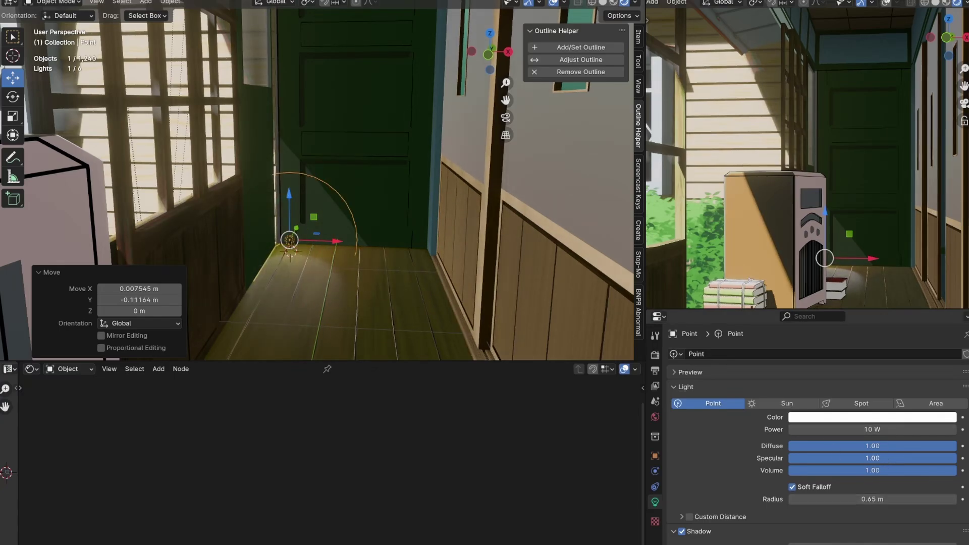
pyautogui.moveTo(933, 458); pyautogui.dragTo(789, 459)
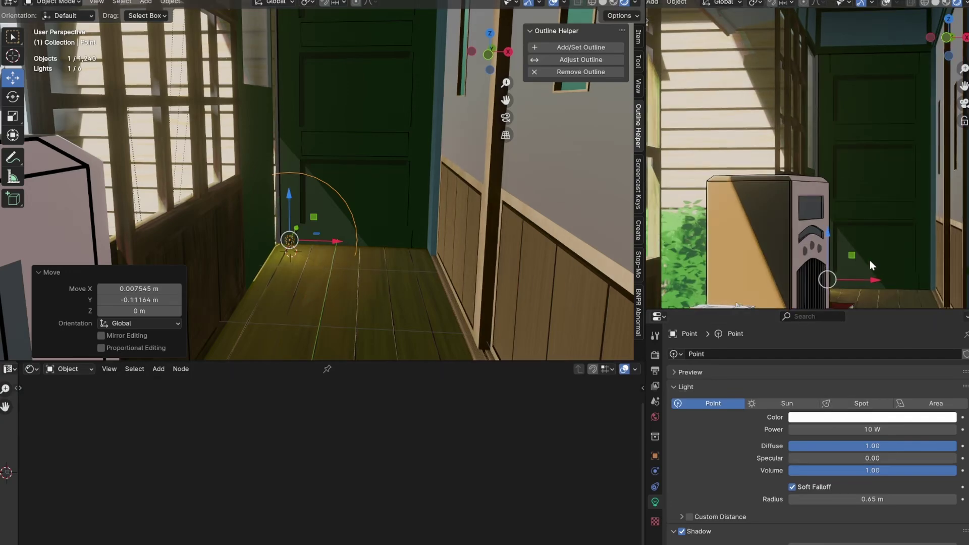
pyautogui.keyDown('shift'); pyautogui.moveTo(869, 261); pyautogui.dragTo(813, 223, button='middle'); pyautogui.keyUp('shift')
pyautogui.click(854, 210)
pyautogui.scroll(-4, 823, 208)
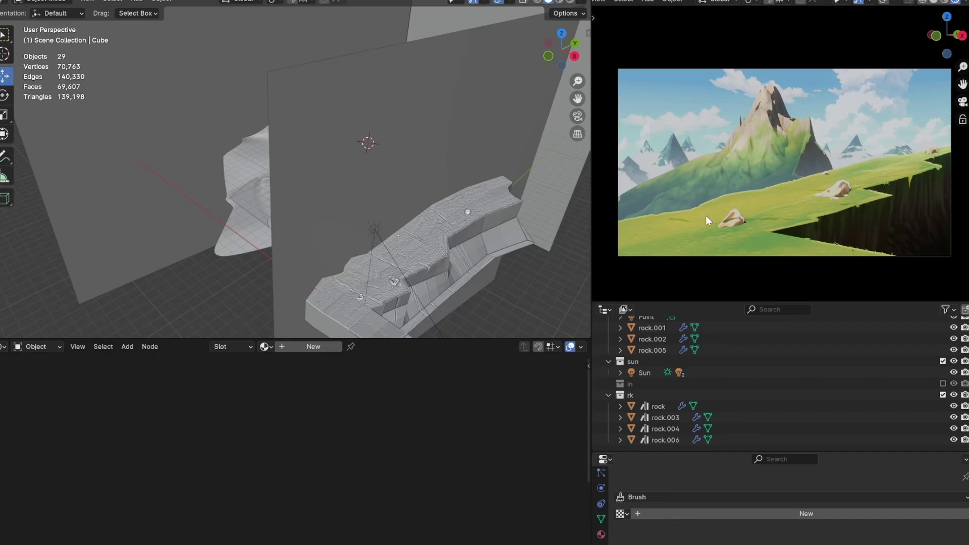
# - Reveal the hidden blocks that cast shadows across the mountain scene's grassy foreground
pyautogui.scroll(1, 852, 208)
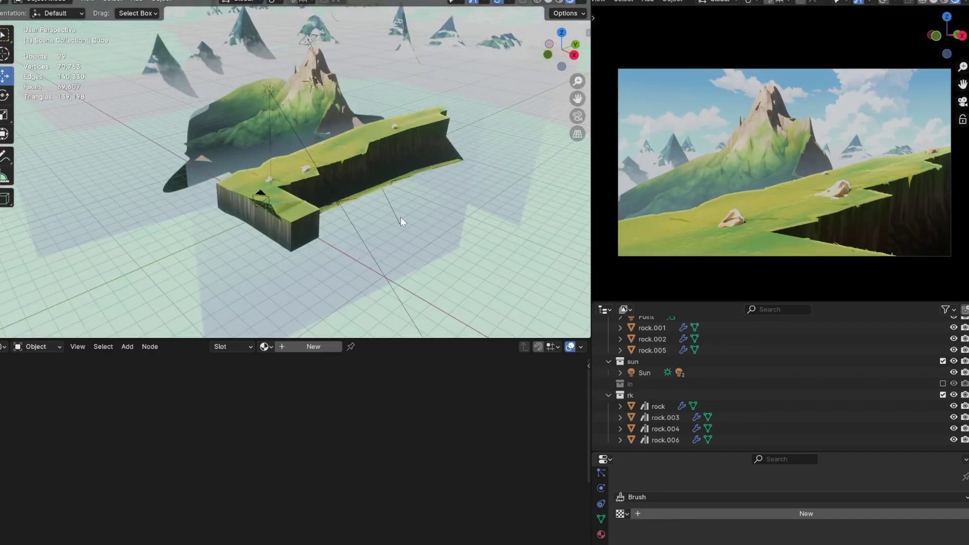
pyautogui.hotkey('alt', 'h')
pyautogui.keyDown('shift'); pyautogui.moveTo(771, 234); pyautogui.dragTo(767, 223, button='middle'); pyautogui.keyUp('shift')
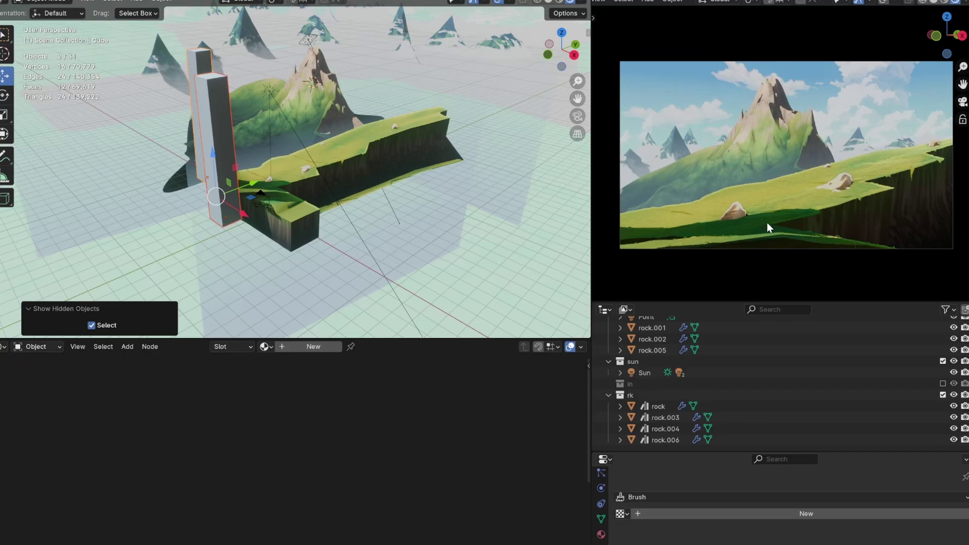
pyautogui.scroll(7, 331, 190)
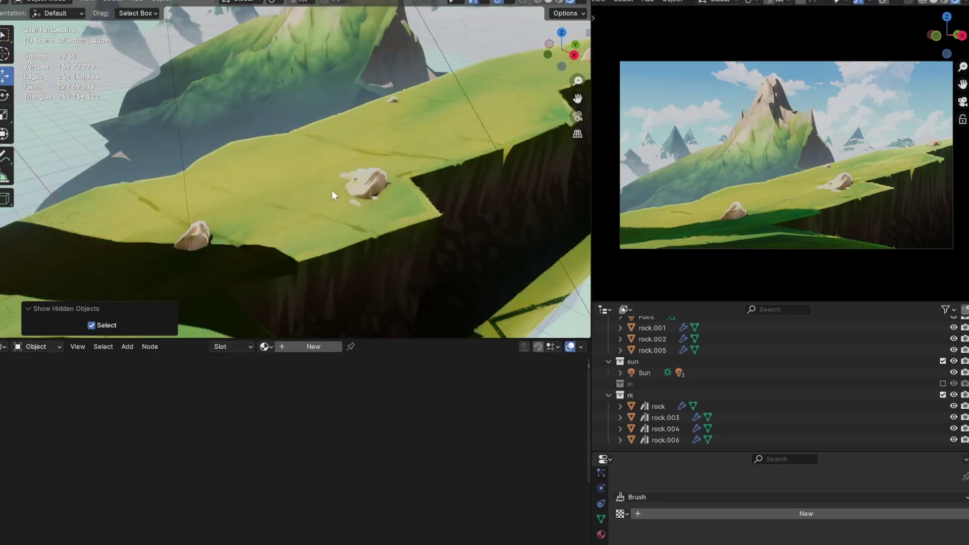
# - Examine how the two shadow-casting blocks stand beside the cliff, selecting the slanted one
pyautogui.scroll(-7, 319, 185)
pyautogui.moveTo(318, 184); pyautogui.dragTo(340, 150, button='middle')
pyautogui.scroll(4, 339, 188)
pyautogui.click(378, 151)
pyautogui.scroll(-2, 313, 142)
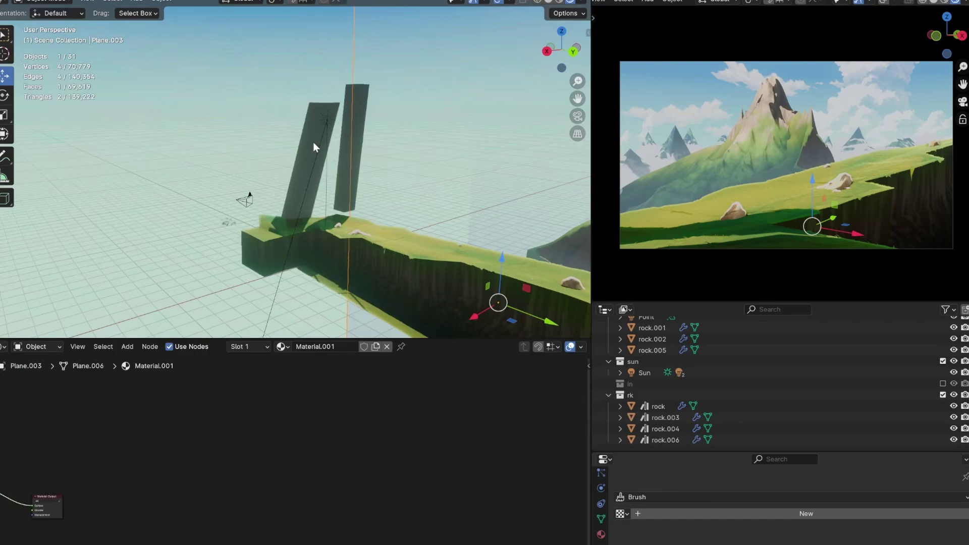
pyautogui.scroll(5, 298, 146)
pyautogui.scroll(-5, 295, 146)
pyautogui.click(268, 105)
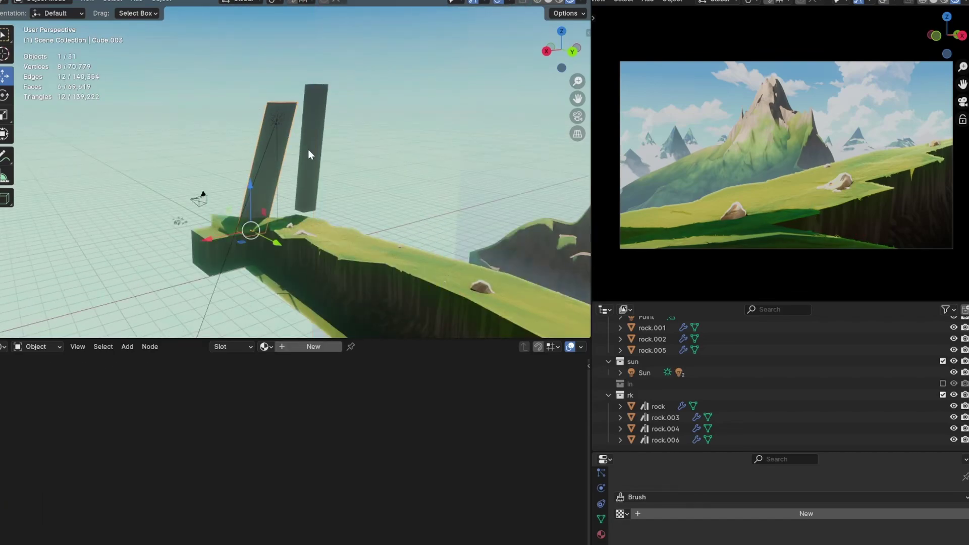
# - Try scaling the upright shadow-casting block along the global Z axis to vary the foreground shadow
pyautogui.click(306, 162)
pyautogui.press('s')
pyautogui.press('z')
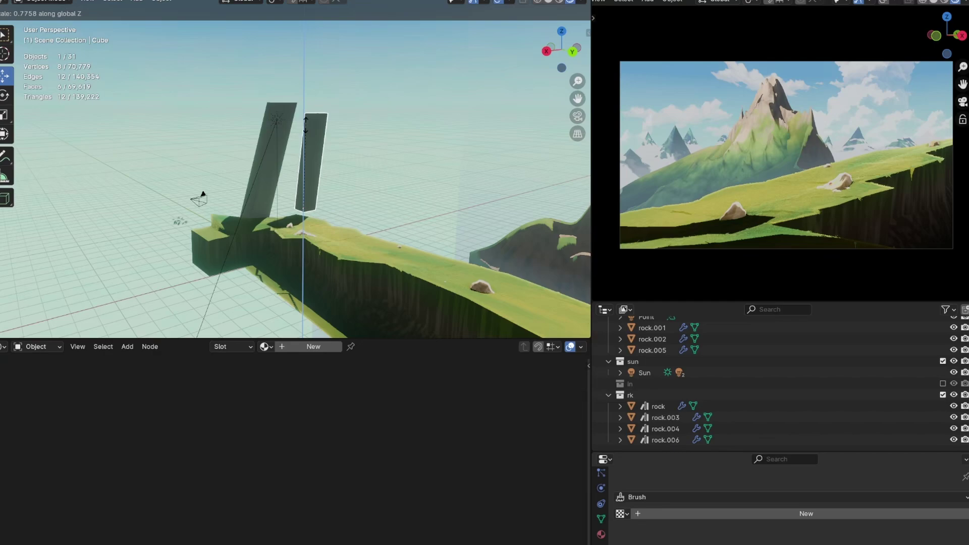
pyautogui.click(303, 112)
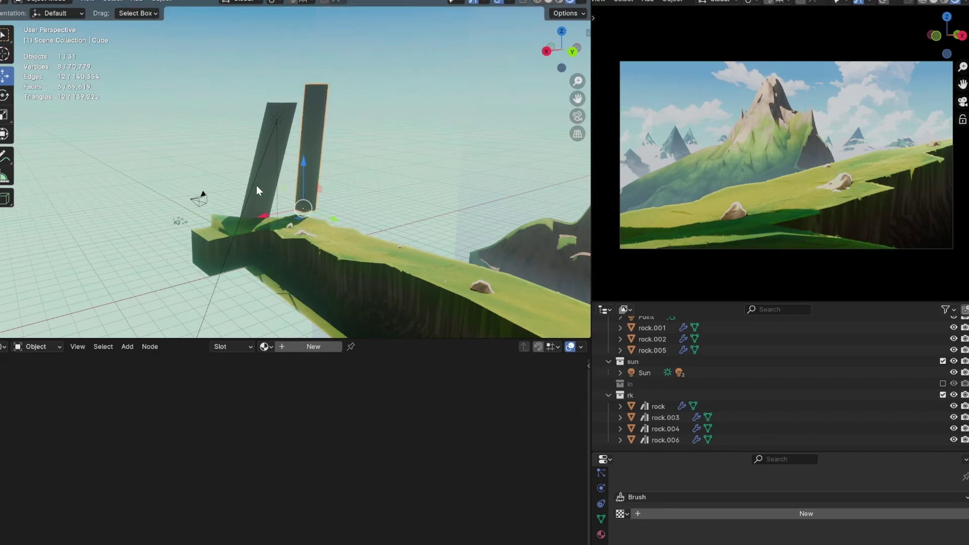
pyautogui.moveTo(368, 202); pyautogui.dragTo(308, 185, button='middle')
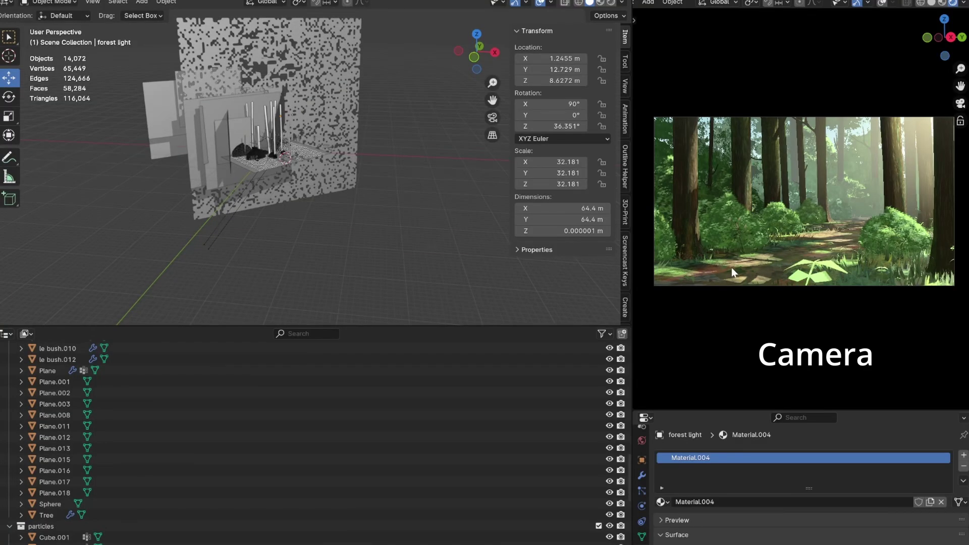
# - Select the large perforated plane in the forest scene and show its material nodes in the Shader Editor, with the viewport in rendered shading
pyautogui.scroll(2, 759, 264)
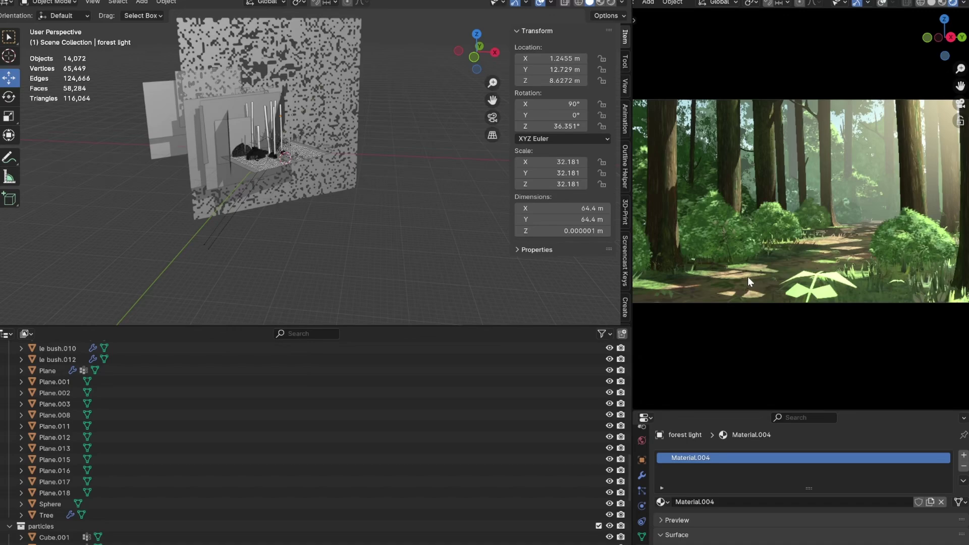
pyautogui.moveTo(449, 188); pyautogui.dragTo(331, 92, button='middle')
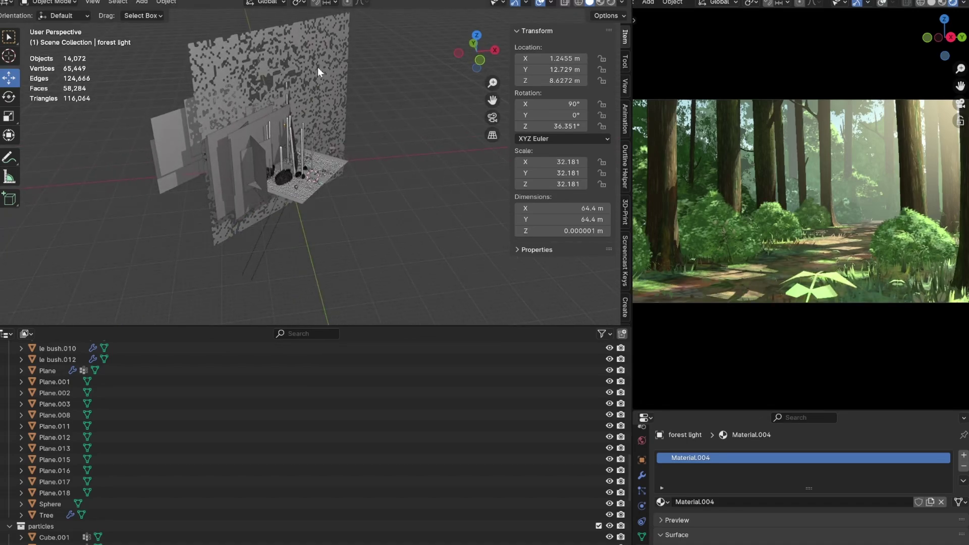
pyautogui.click(317, 68)
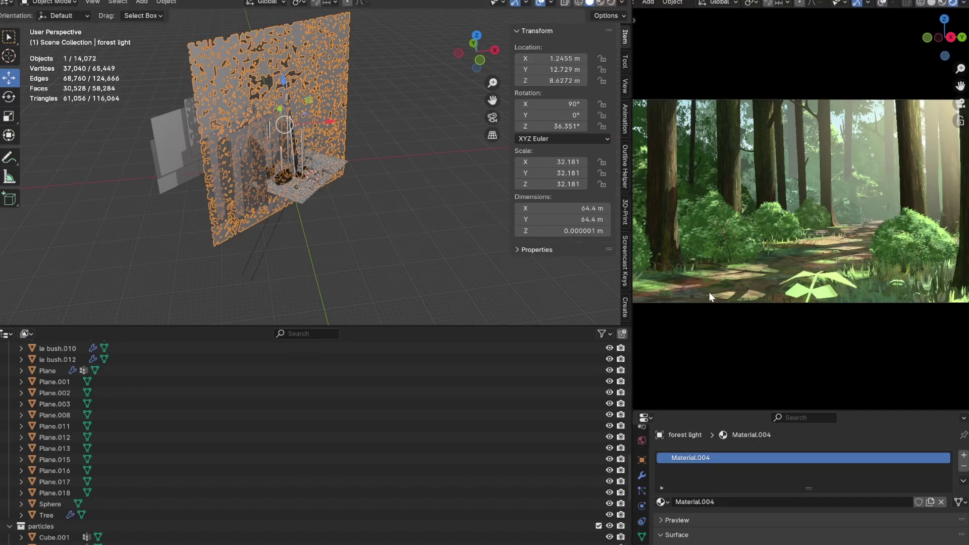
pyautogui.moveTo(326, 123)
pyautogui.keyDown('shift'); pyautogui.mouseDown(button='middle')
pyautogui.moveTo(346, 173)
pyautogui.moveTo(342, 117)
pyautogui.mouseUp(button='middle'); pyautogui.keyUp('shift')
pyautogui.scroll(4, 341, 162)
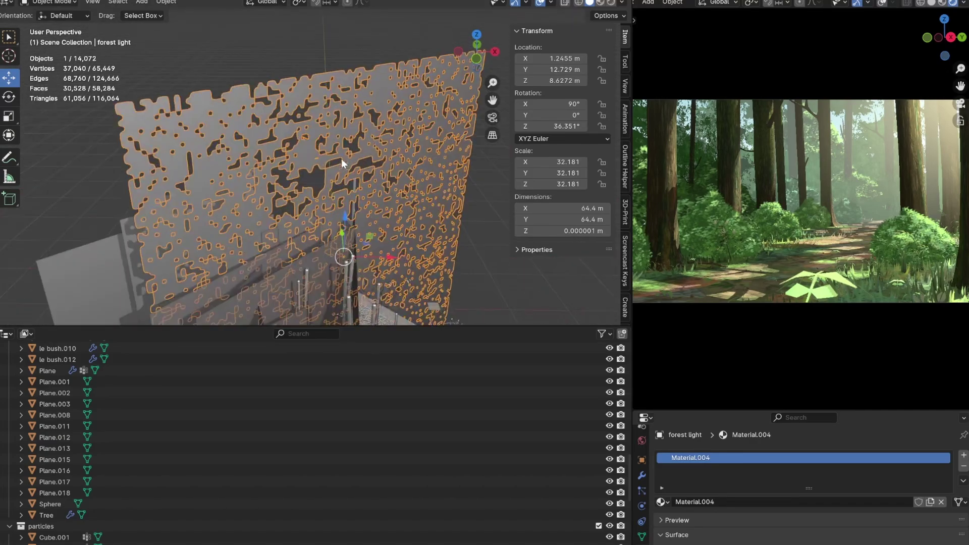
pyautogui.click(601, 6)
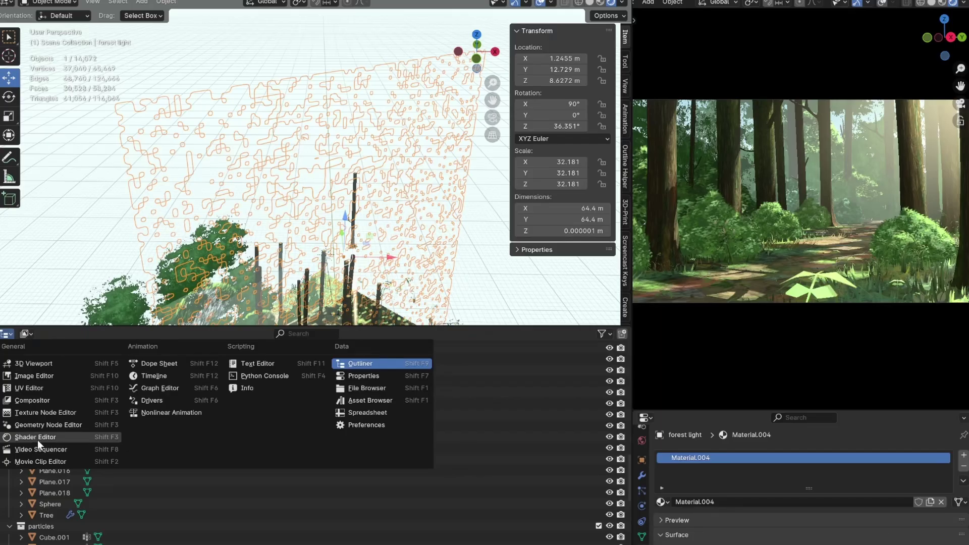
pyautogui.click(38, 439)
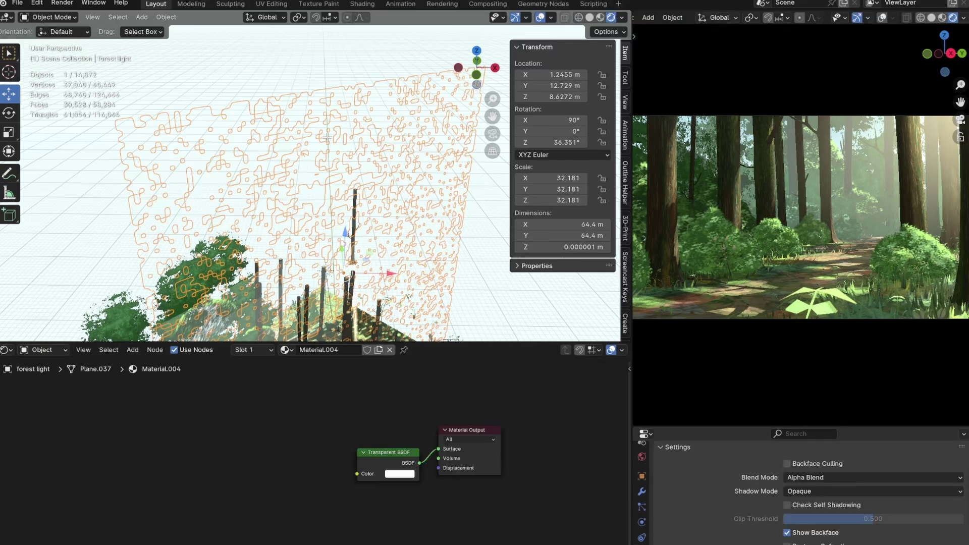
# - Randomly select parts of the perforated plane's mesh in Edit Mode and delete the selected faces to open more light gaps
pyautogui.press('Tab')
pyautogui.click(321, 60)
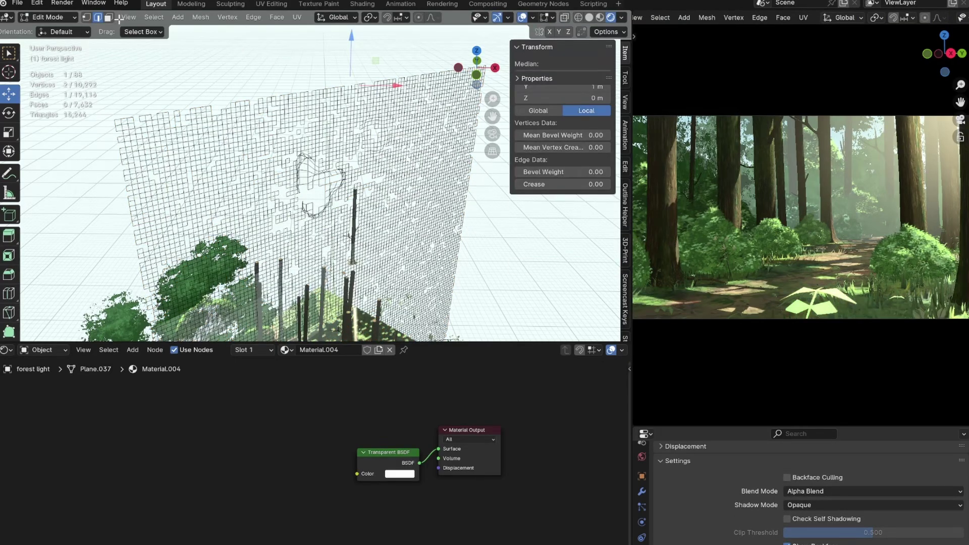
pyautogui.click(154, 17)
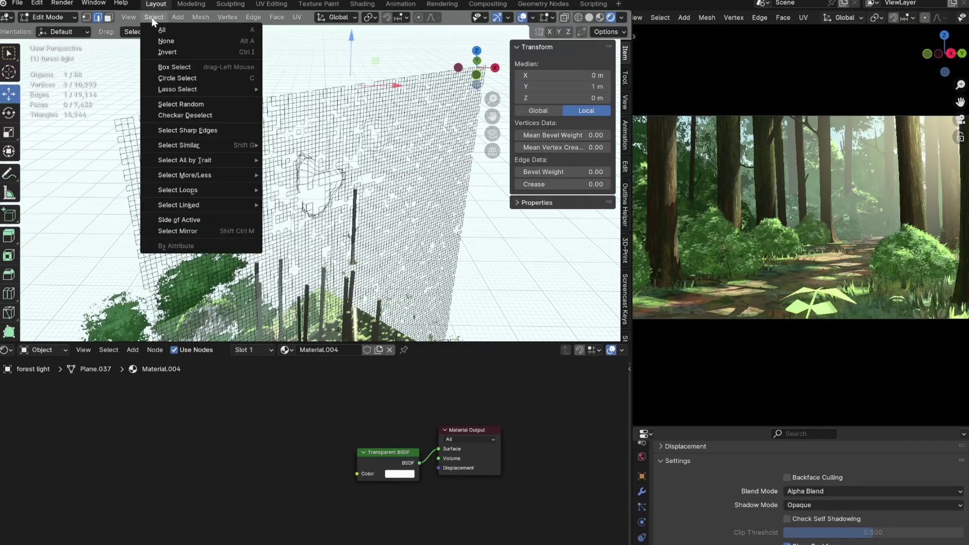
pyautogui.click(183, 103)
pyautogui.press('x')
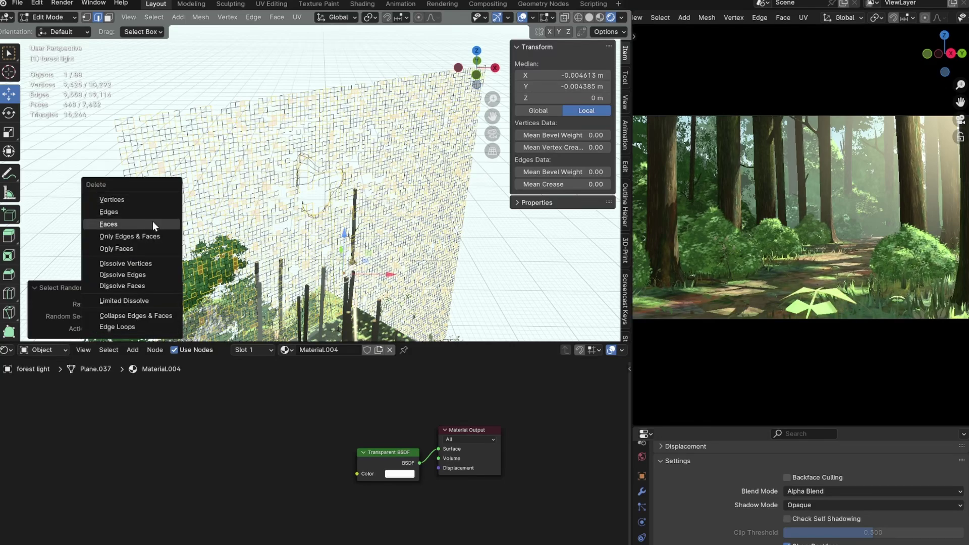
pyautogui.press('f')
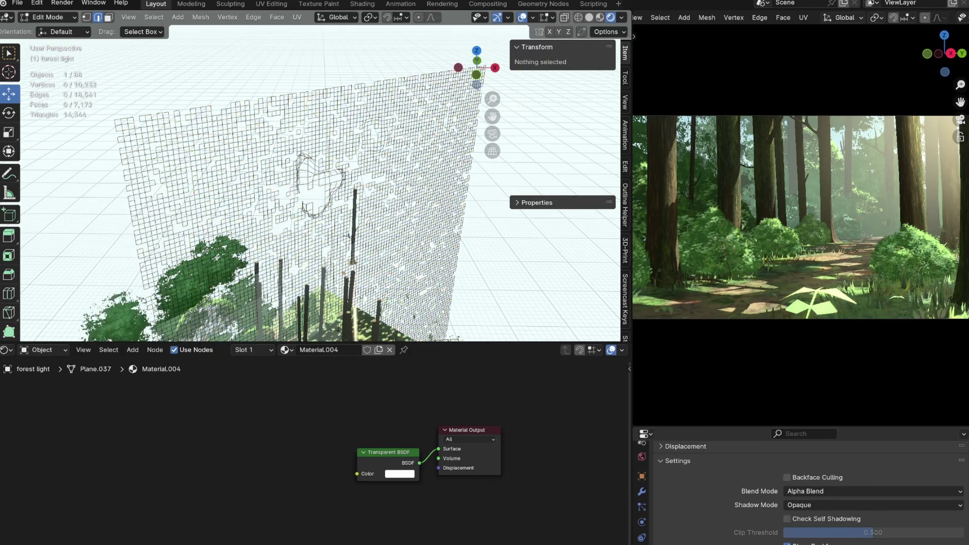